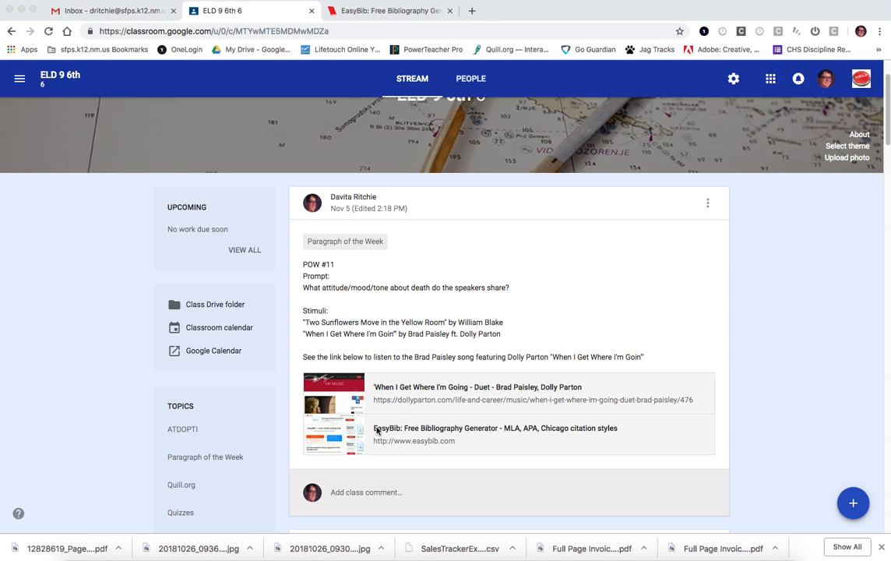
Step: Switch to the EasyBib page and start signing up for an account with the school Google account
{"action": "left_click", "coordinate": [378, 11]}
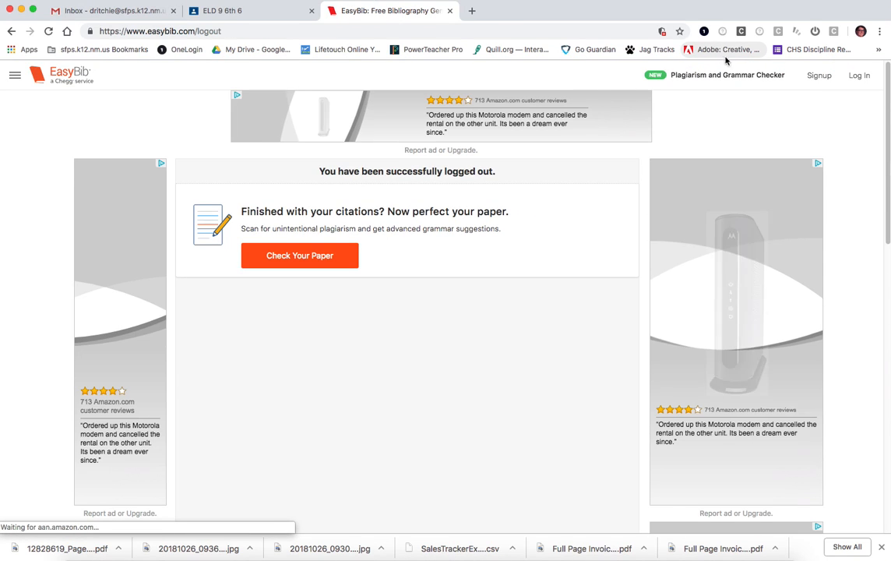
{"action": "left_click", "coordinate": [819, 76]}
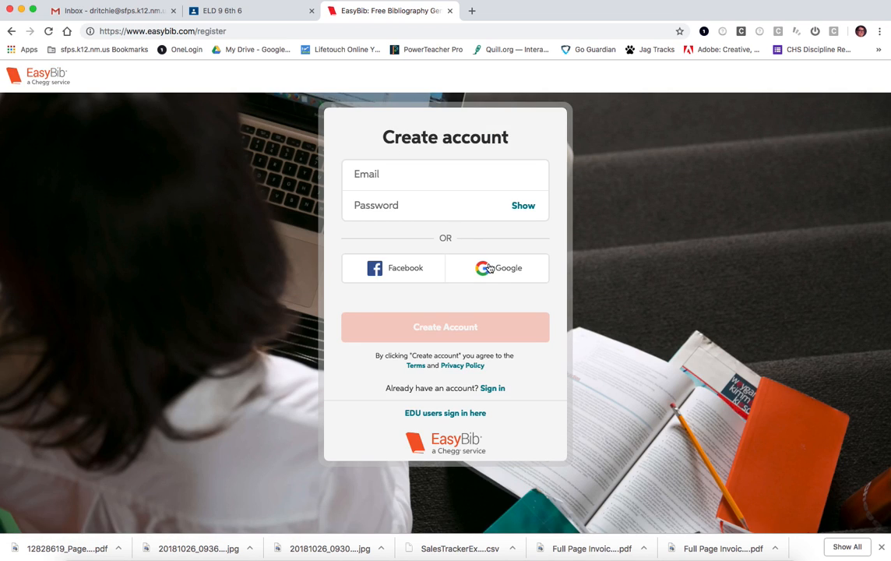
{"action": "left_click", "coordinate": [486, 267]}
{"action": "left_click_drag", "start_coordinate": [178, 6], "coordinate": [319, 27]}
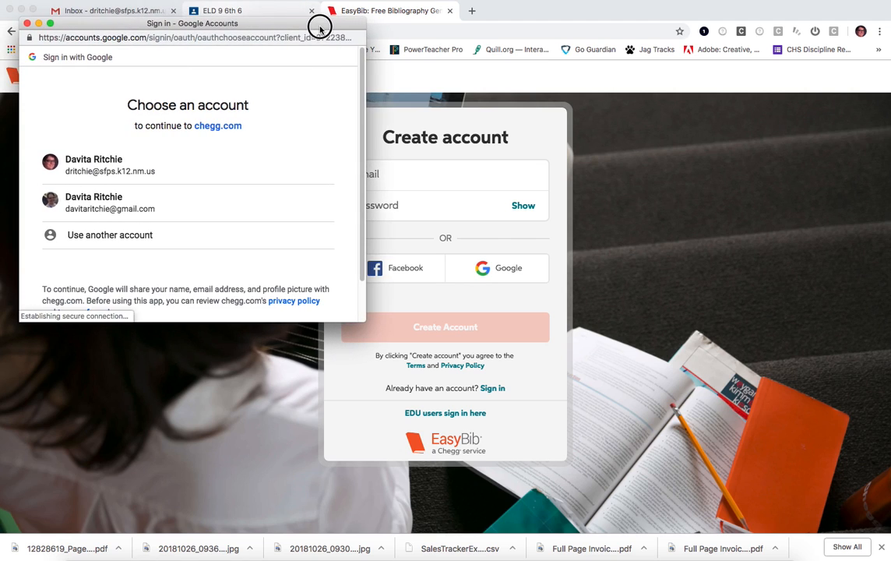
{"action": "left_click", "coordinate": [115, 179]}
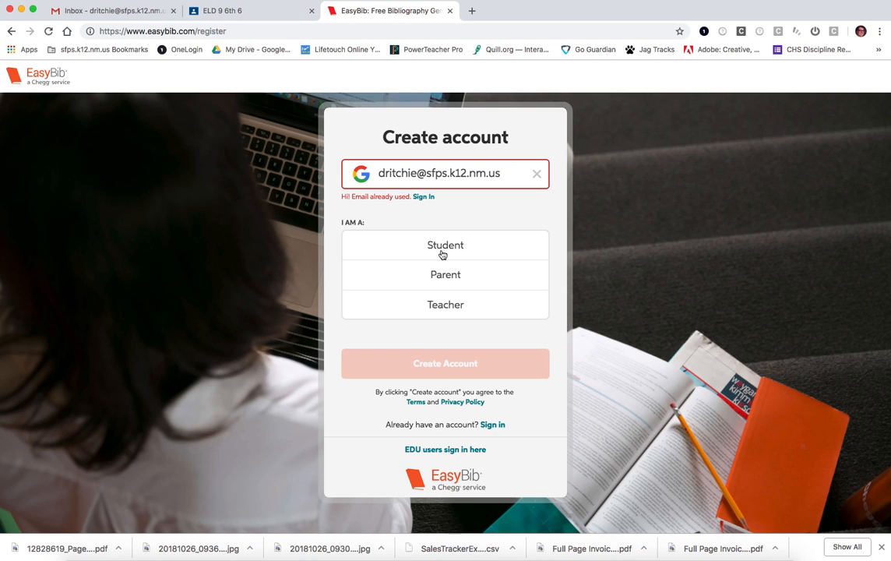
Step: Fill in the new account's profile as a Student studying in High School who plans to graduate in 2022
{"action": "left_click", "coordinate": [442, 248]}
{"action": "left_click", "coordinate": [450, 290]}
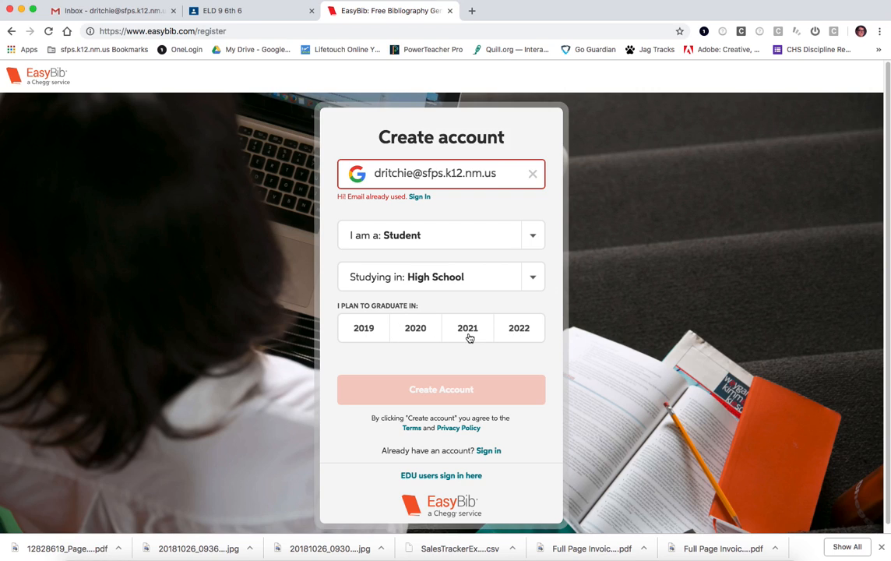
{"action": "left_click", "coordinate": [527, 333]}
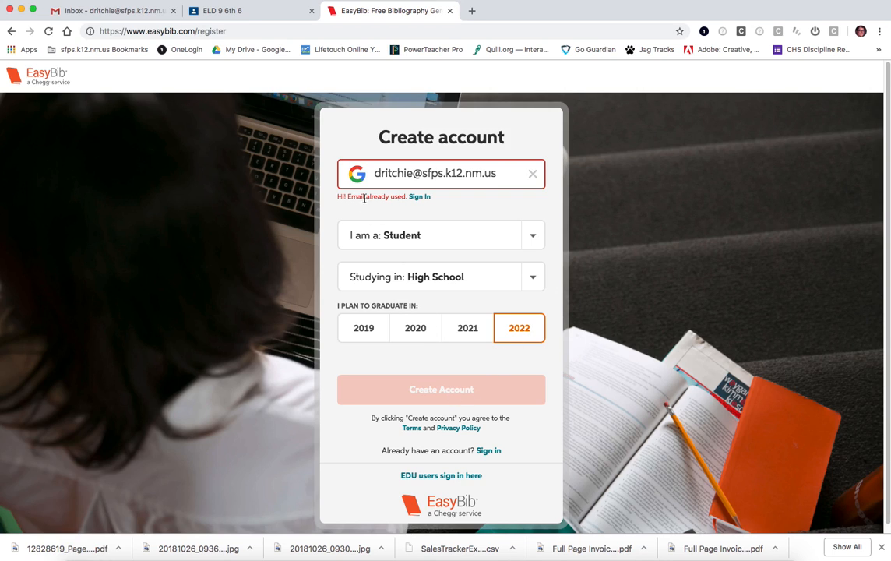
Step: Sign in to EasyBib with the existing school Google account instead of registering
{"action": "left_click", "coordinate": [420, 199]}
{"action": "left_click", "coordinate": [489, 269]}
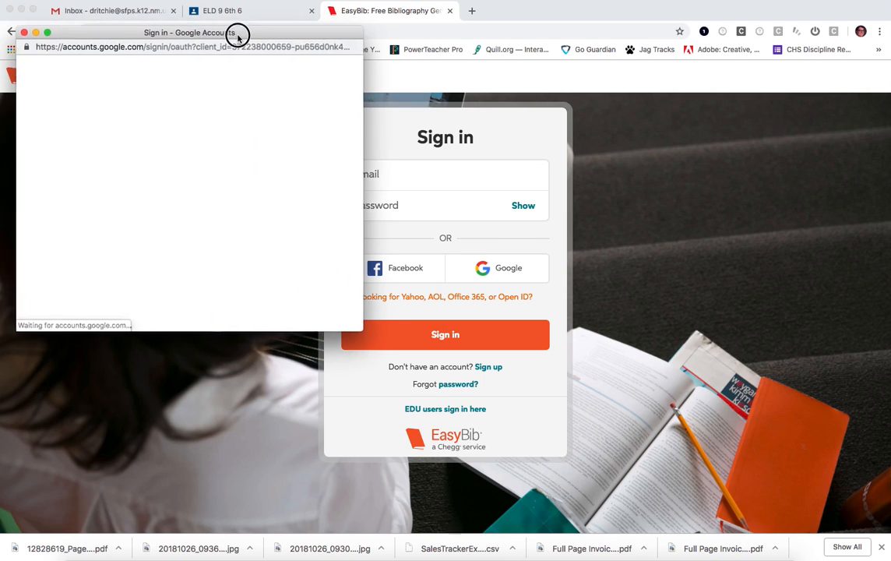
{"action": "left_click", "coordinate": [98, 176]}
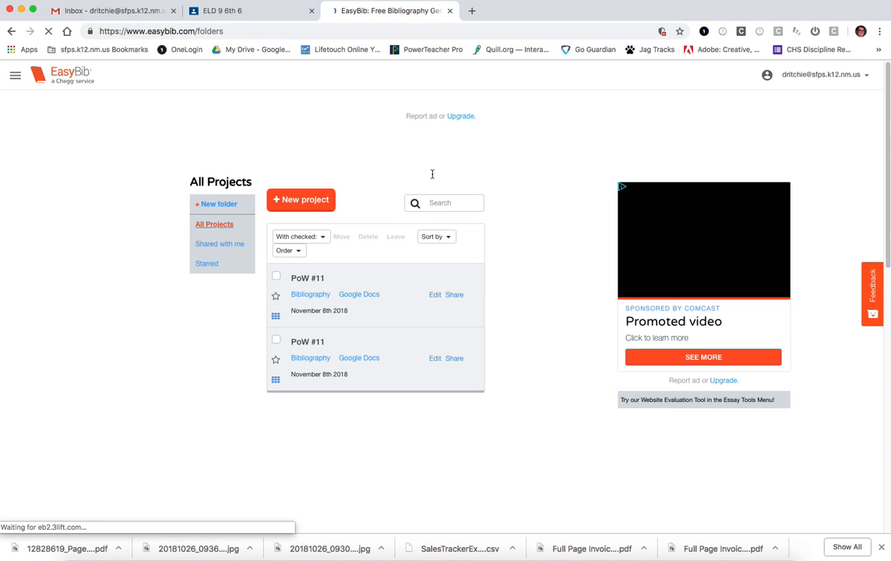
Step: Go to the signed-in account's My Projects page
{"action": "left_click", "coordinate": [795, 78]}
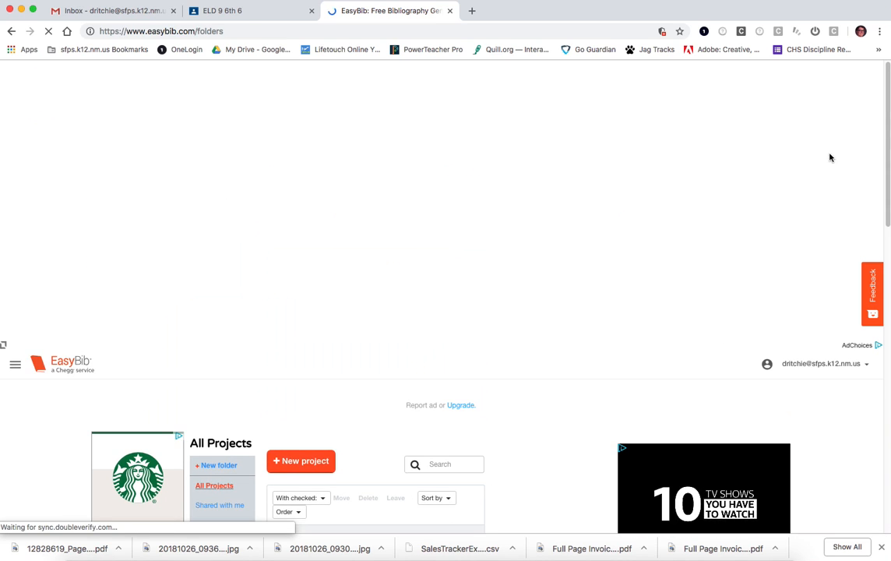
{"action": "left_click_drag", "start_coordinate": [887, 163], "coordinate": [888, 222]}
{"action": "mouse_move", "coordinate": [852, 194]}
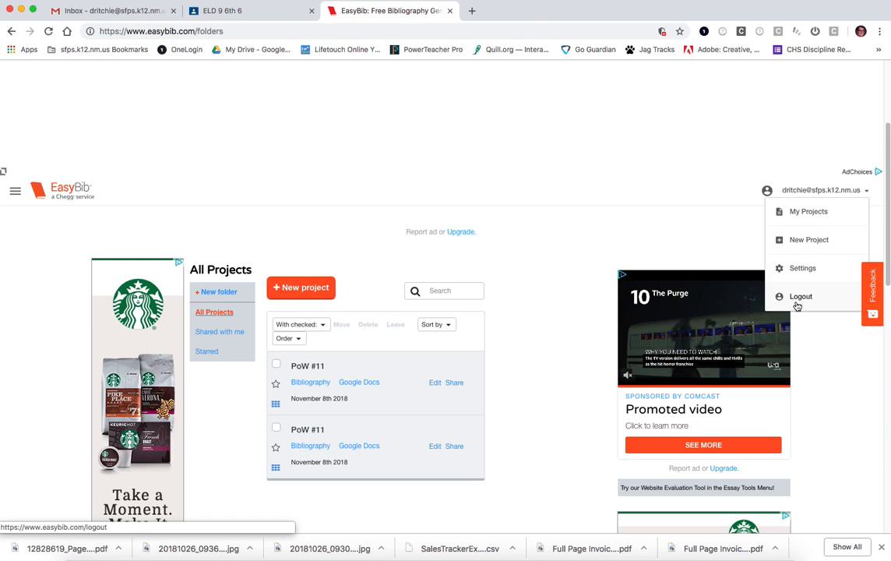
{"action": "left_click", "coordinate": [818, 220]}
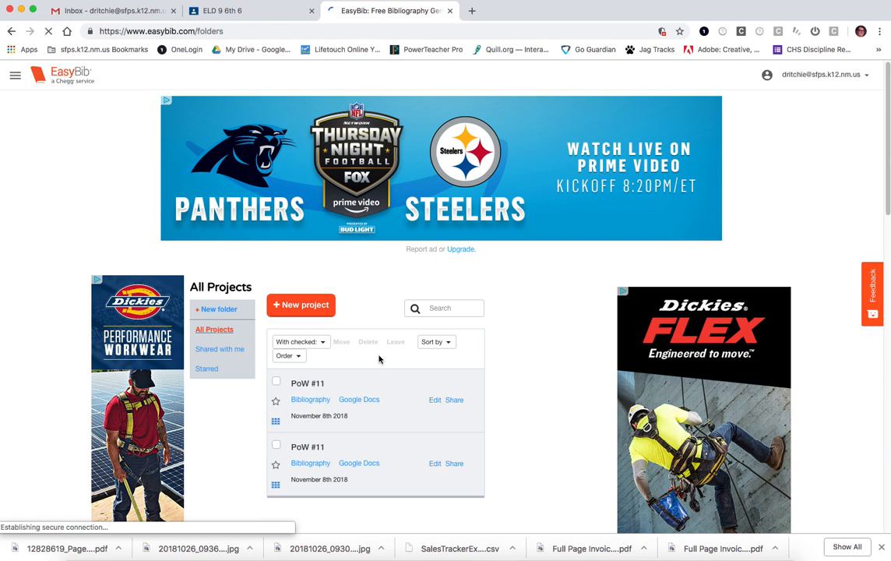
Step: Create a new project named PoW #11 with the subject English and the default style MLA8
{"action": "left_click", "coordinate": [304, 306]}
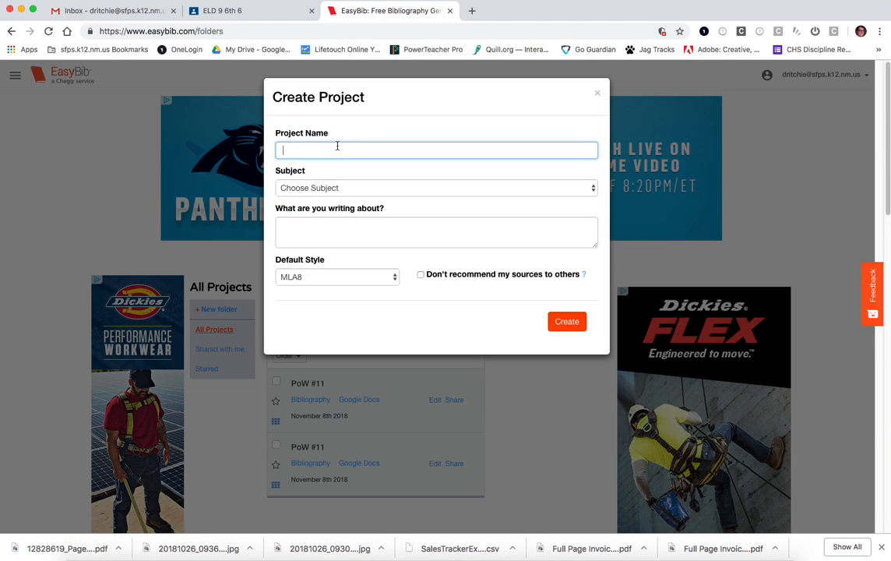
{"action": "type", "text": "Pow"}
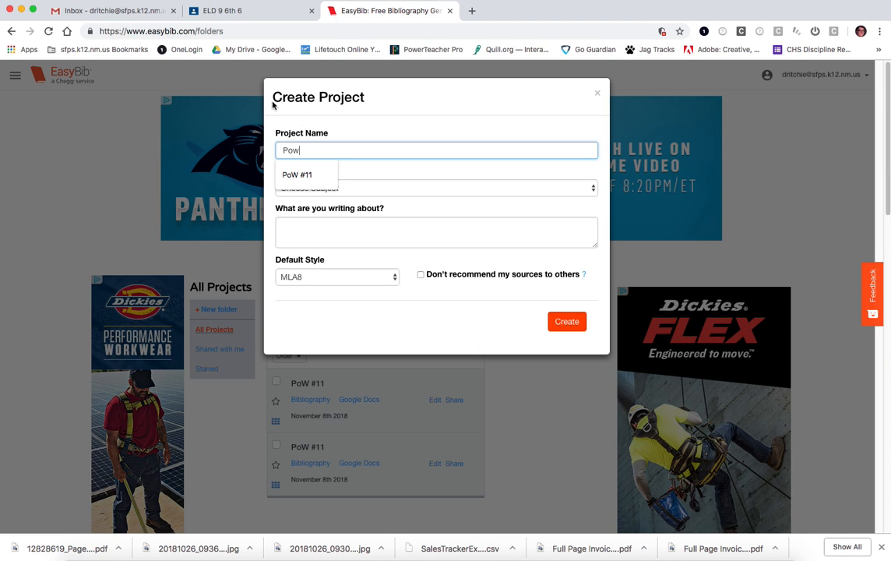
{"action": "left_click", "coordinate": [296, 171]}
{"action": "left_click", "coordinate": [333, 187]}
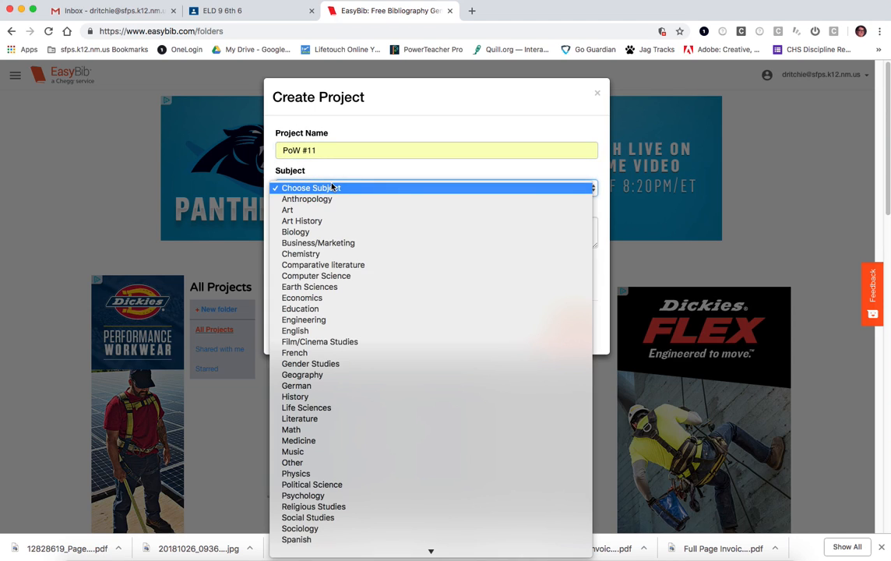
{"action": "left_click", "coordinate": [300, 335]}
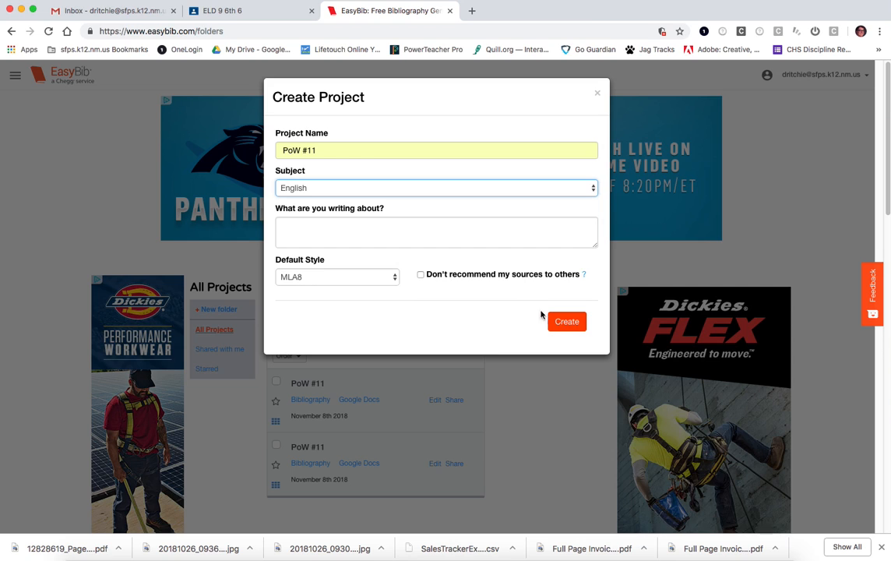
{"action": "left_click", "coordinate": [567, 320]}
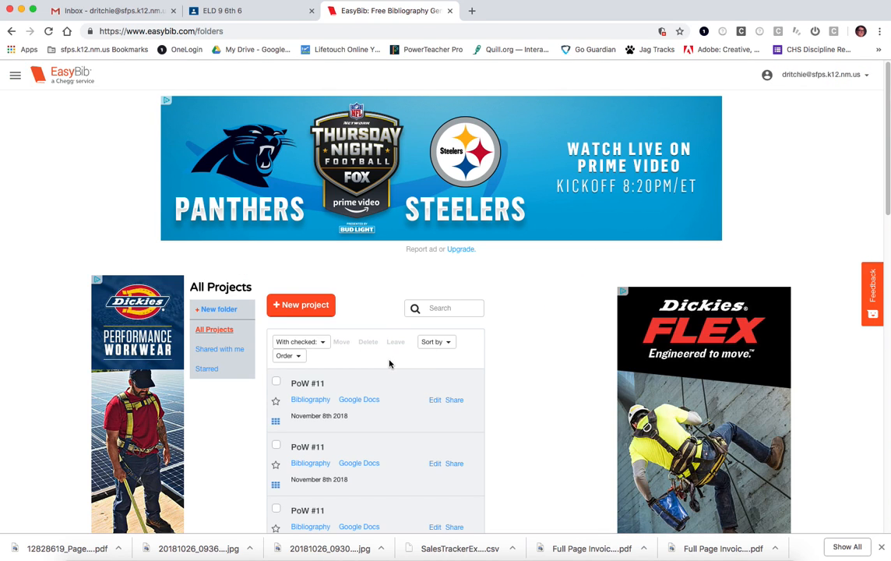
Step: Open the bibliography of the first PoW #11 project and start a manual citation with the source type Book
{"action": "scroll", "coordinate": [350, 367], "scroll_direction": "down", "scroll_amount": 3}
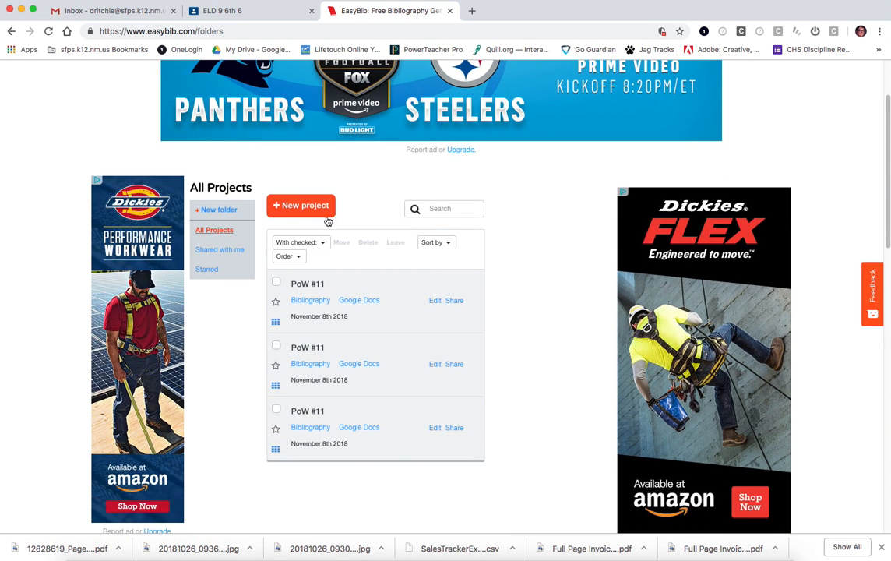
{"action": "left_click", "coordinate": [310, 301]}
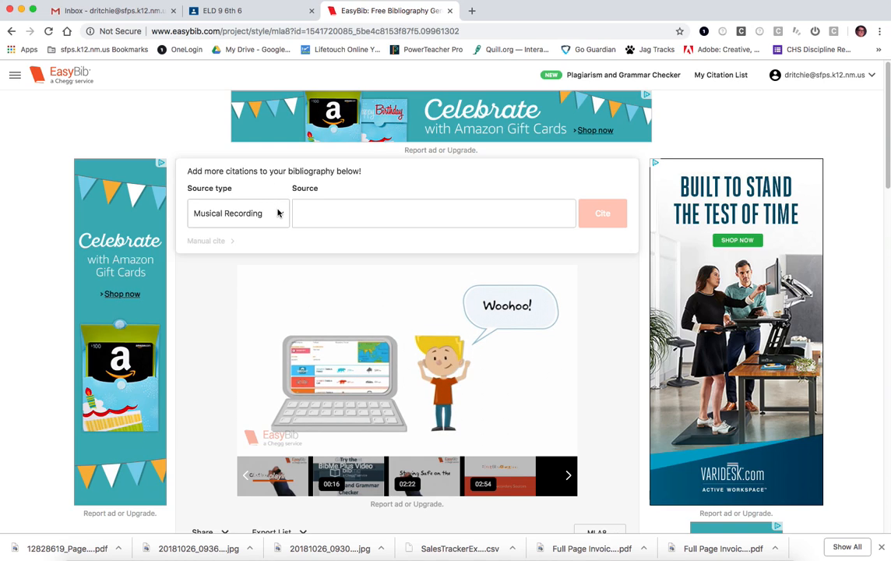
{"action": "left_click", "coordinate": [280, 216]}
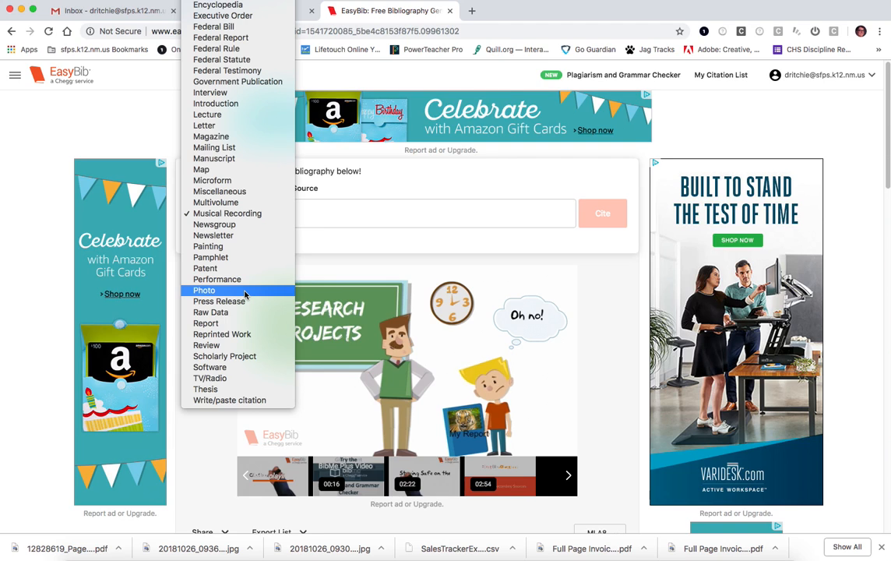
{"action": "scroll", "coordinate": [245, 293], "scroll_direction": "up", "scroll_amount": 5}
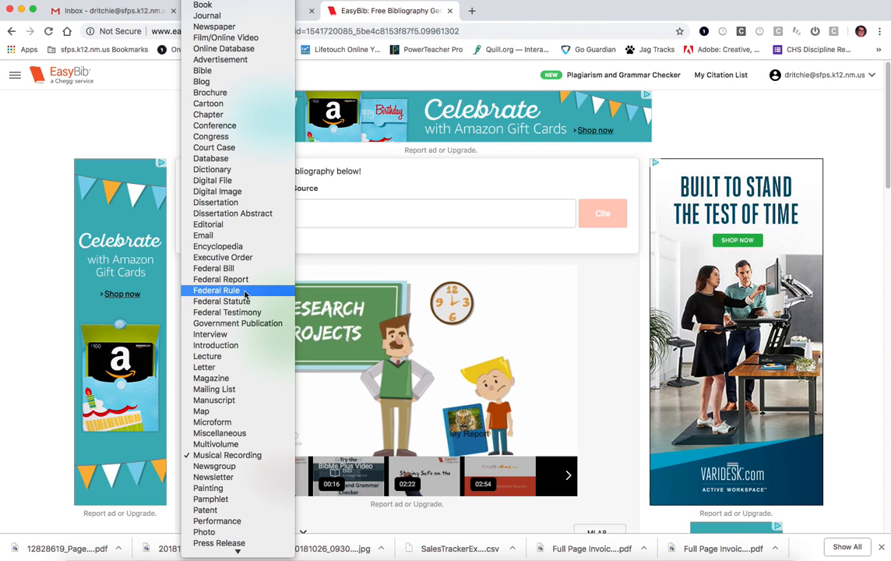
{"action": "left_click", "coordinate": [219, 5]}
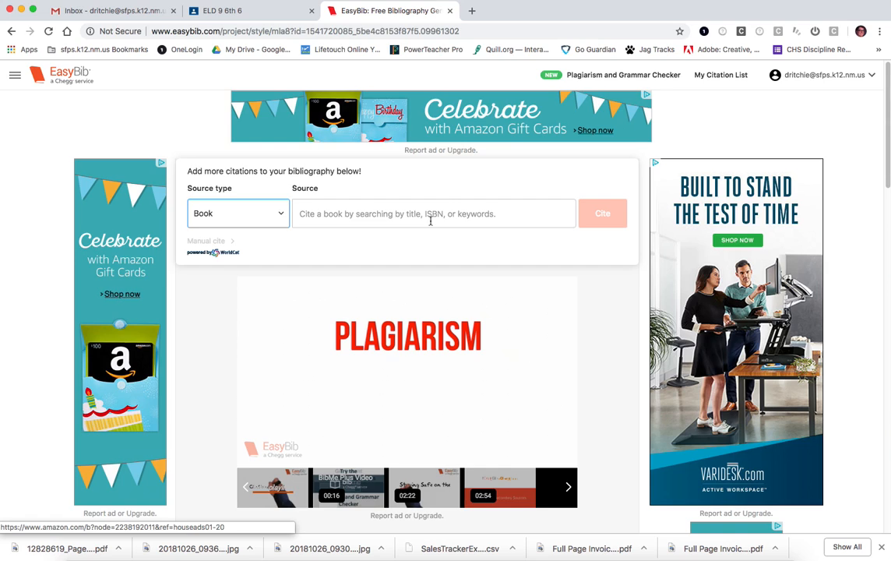
{"action": "left_click", "coordinate": [210, 245]}
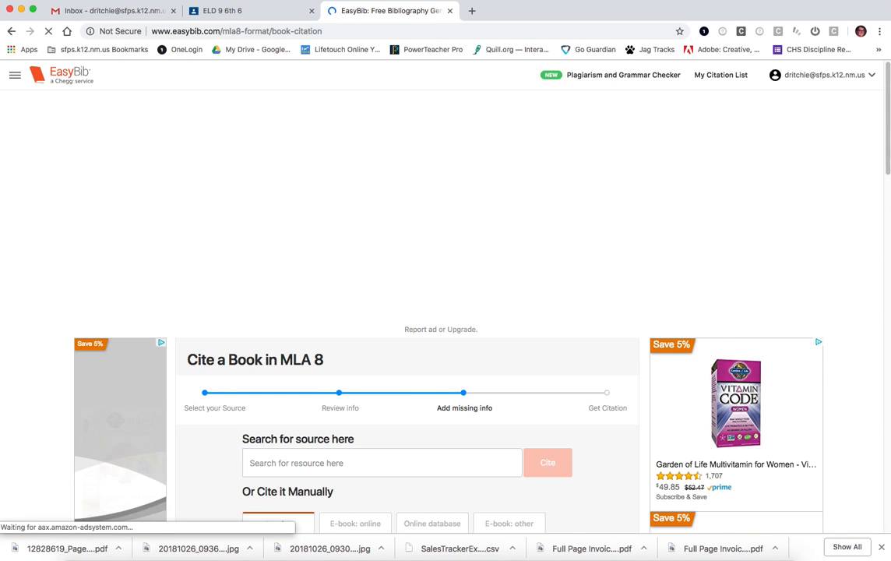
Step: Set the in-print book citation to cite a chapter or section
{"action": "left_click_drag", "start_coordinate": [888, 170], "coordinate": [888, 231]}
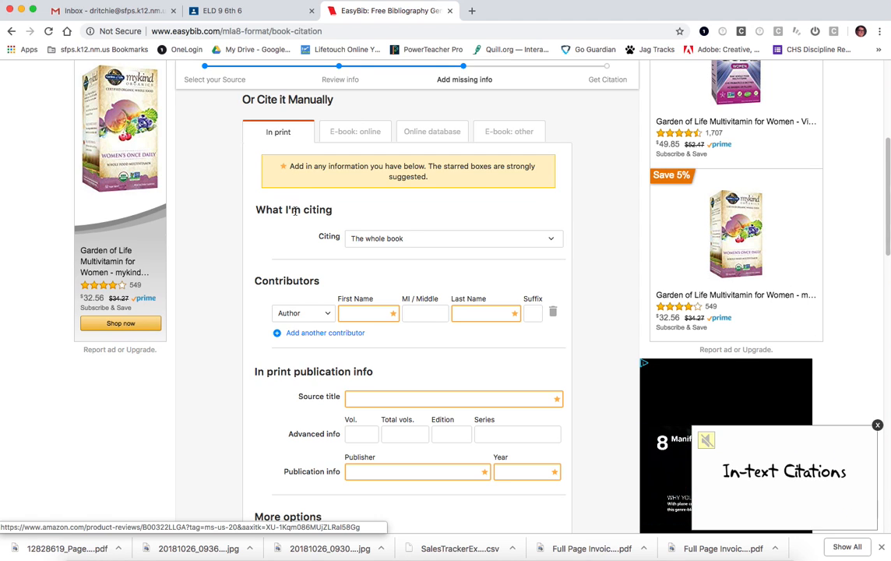
{"action": "left_click", "coordinate": [399, 238]}
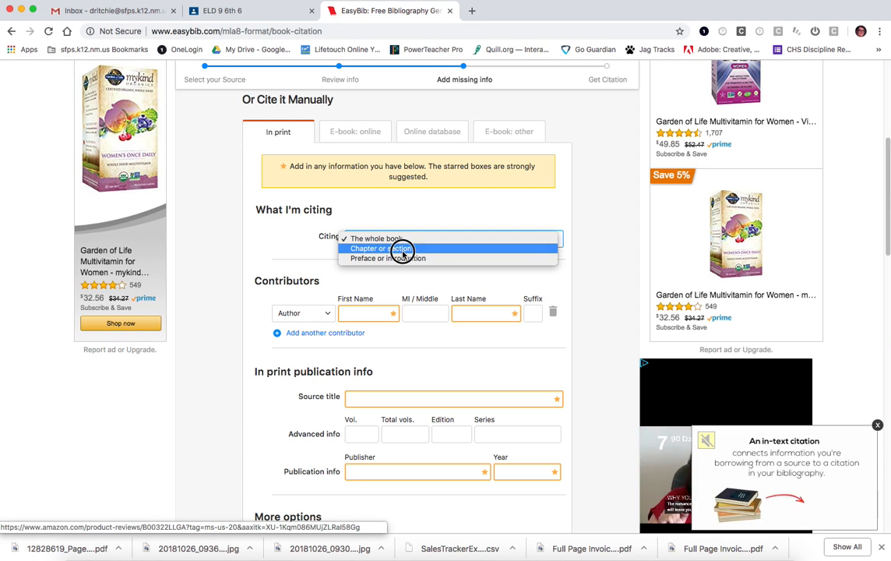
{"action": "left_click", "coordinate": [403, 249]}
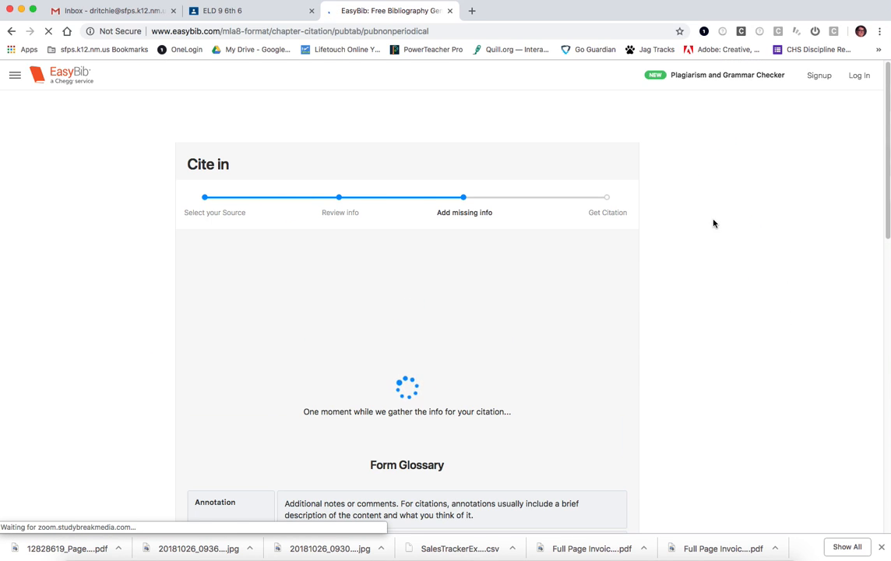
Step: Enter "Two Sunflowers Move in the Yellow Room" as the chapter/section title, keeping the type that covers poems
{"action": "mouse_move", "coordinate": [888, 198]}
{"action": "left_mouse_down"}
{"action": "mouse_move", "coordinate": [888, 222]}
{"action": "mouse_move", "coordinate": [888, 187]}
{"action": "left_mouse_up"}
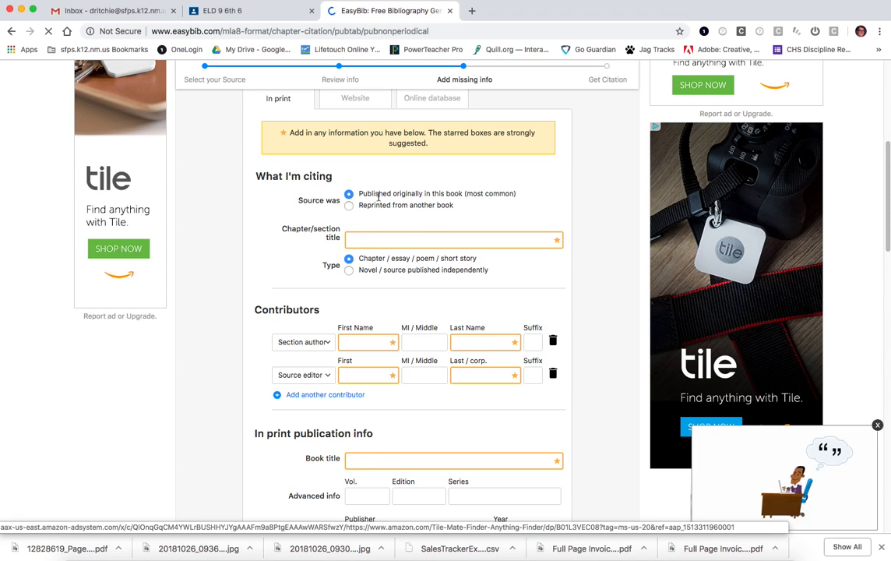
{"action": "left_click", "coordinate": [354, 242]}
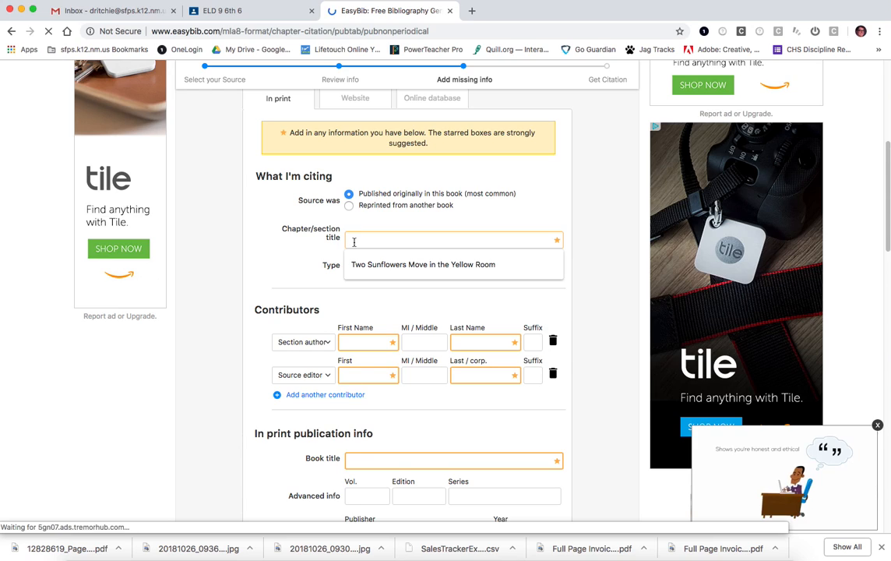
{"action": "type", "text": "Two Sunflower"}
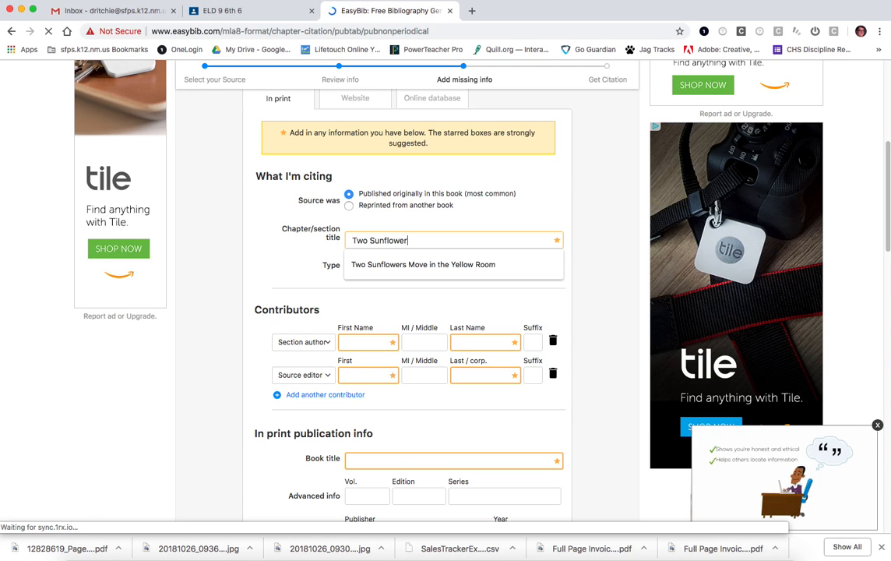
{"action": "type", "text": "s Move in the Yellow Room"}
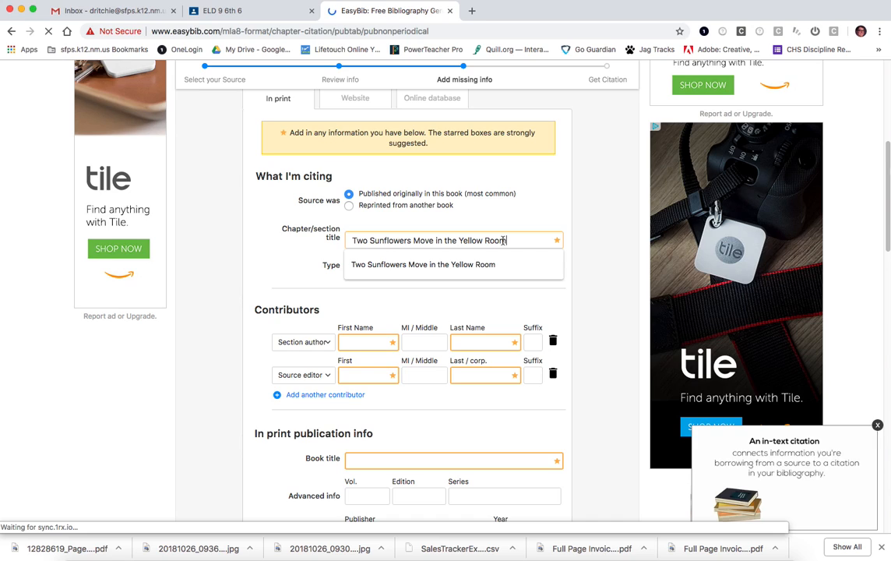
{"action": "left_click_drag", "start_coordinate": [353, 240], "coordinate": [514, 244]}
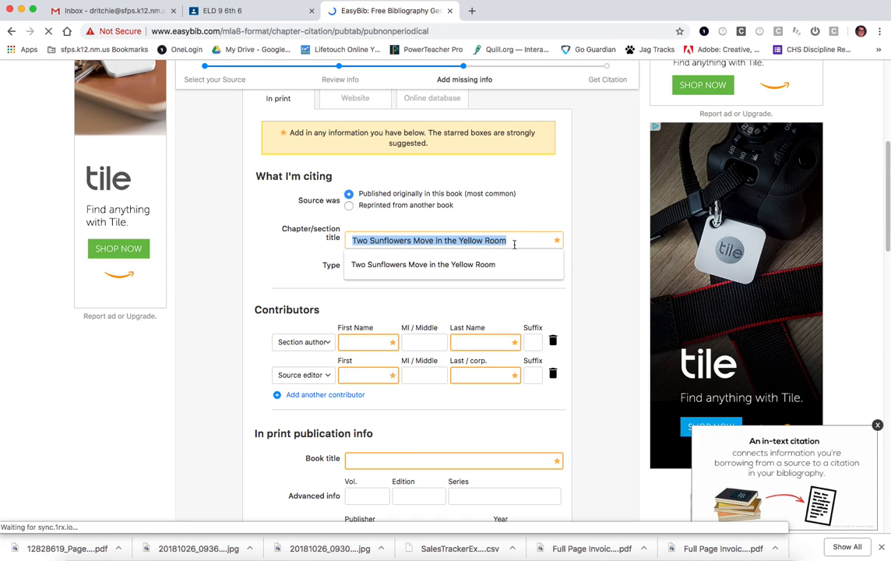
{"action": "left_click", "coordinate": [514, 243]}
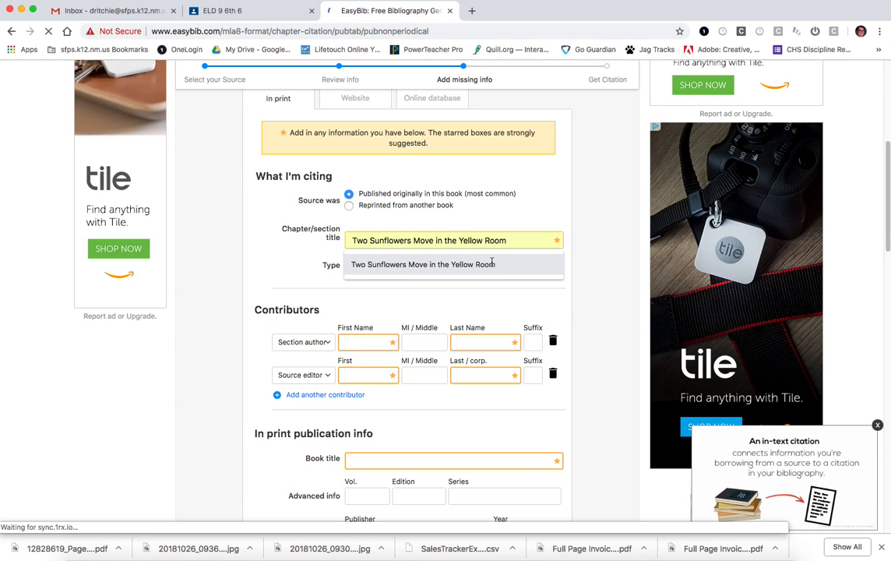
{"action": "left_click", "coordinate": [491, 264]}
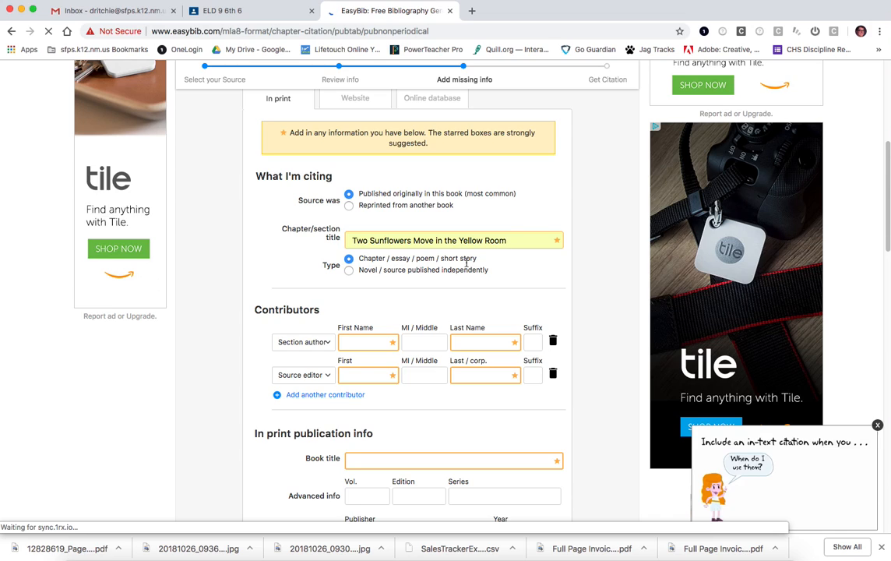
{"action": "left_click_drag", "start_coordinate": [434, 258], "coordinate": [414, 258]}
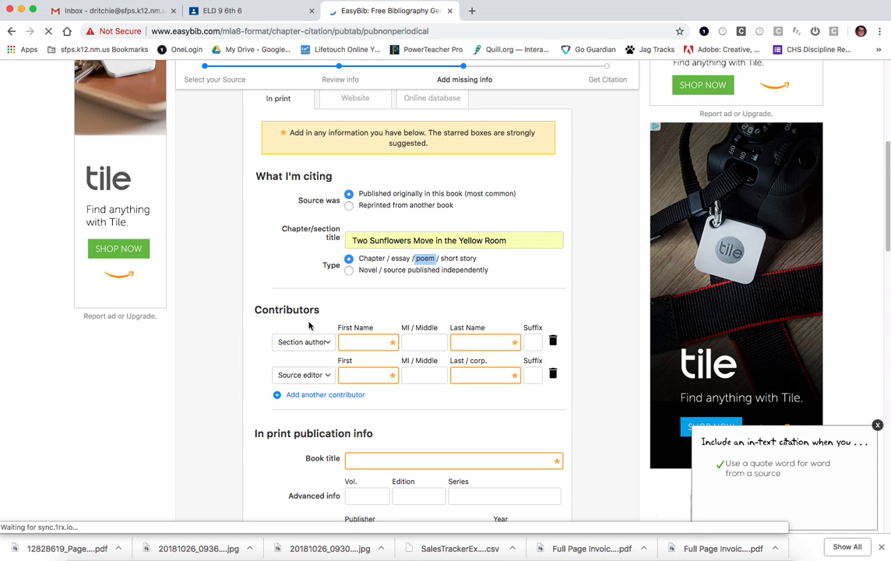
Step: Enter William Blake as the section author of the poem, with first and last name in their own fields
{"action": "scroll", "coordinate": [308, 321], "scroll_direction": "down", "scroll_amount": 1}
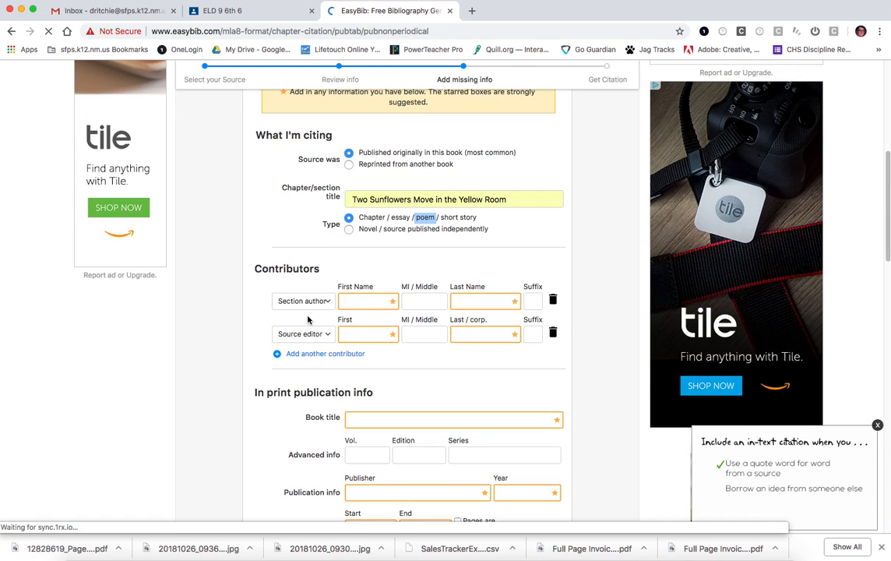
{"action": "left_click", "coordinate": [319, 302]}
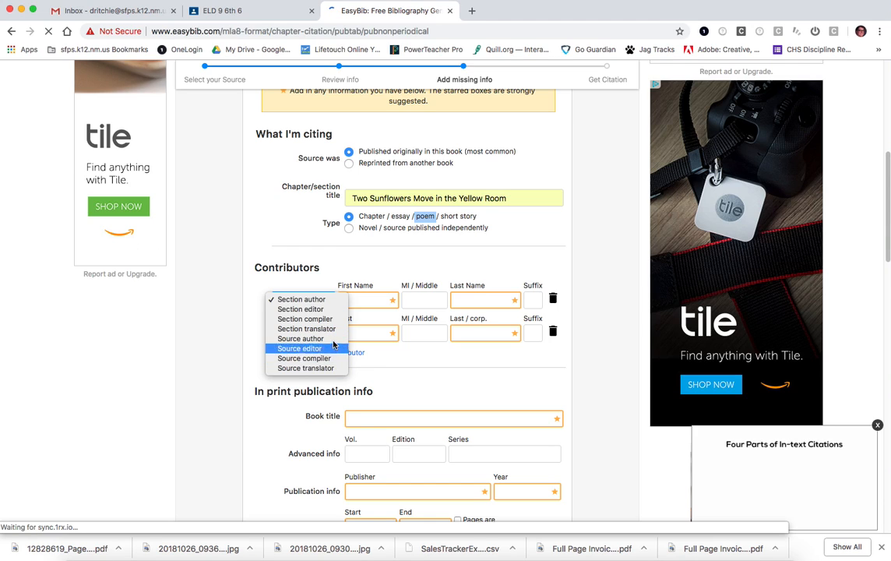
{"action": "left_click", "coordinate": [368, 320]}
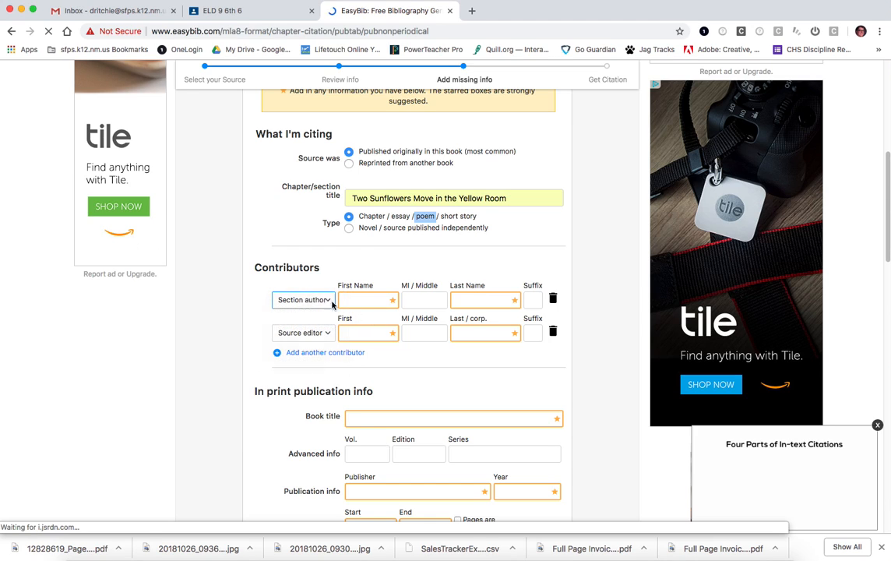
{"action": "left_click", "coordinate": [359, 301]}
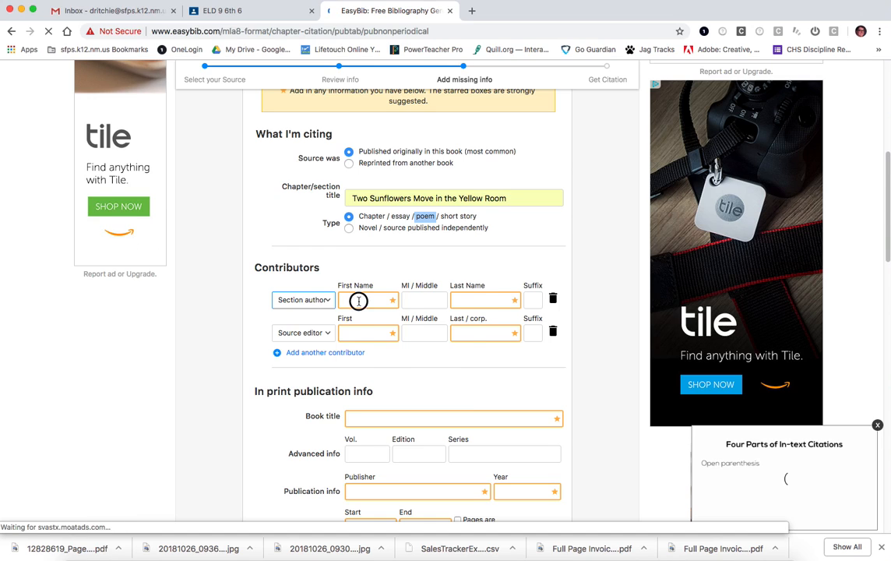
{"action": "type", "text": "W"}
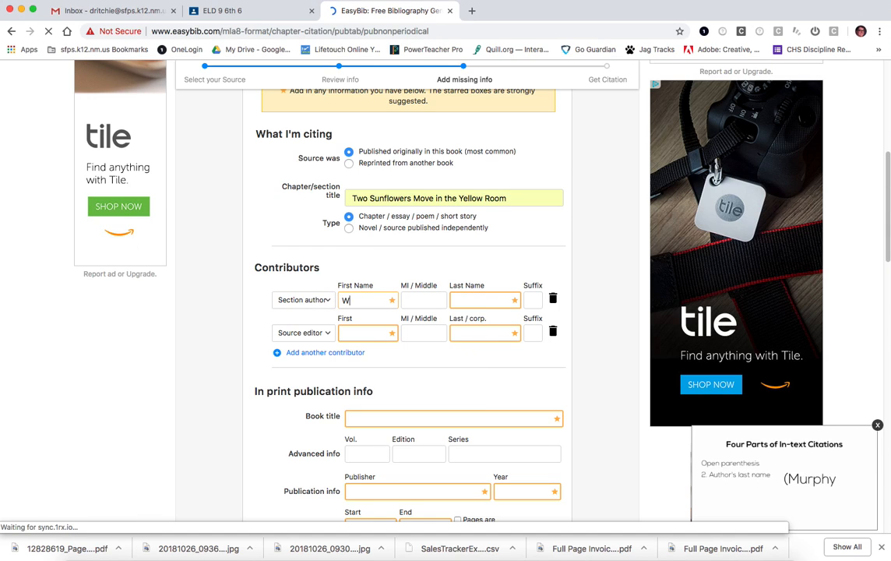
{"action": "type", "text": "illiam"}
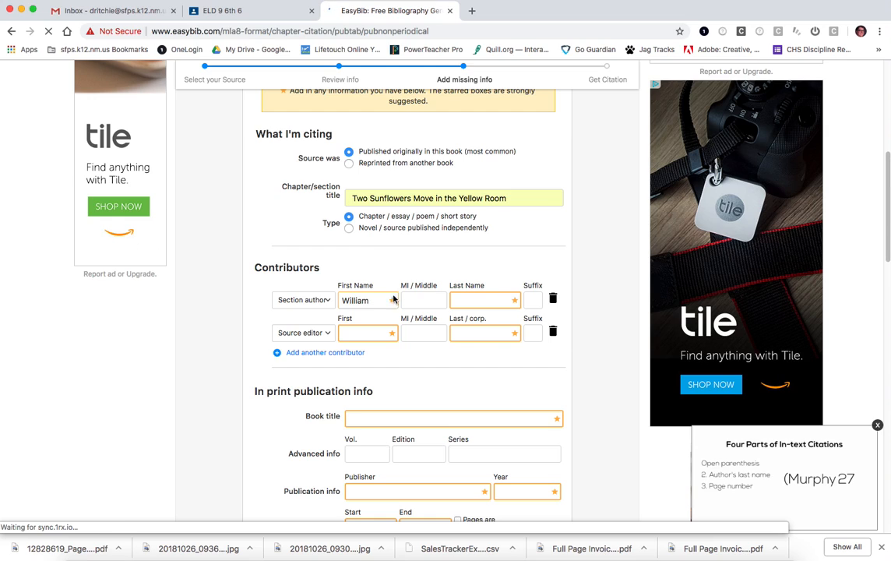
{"action": "left_click", "coordinate": [511, 305]}
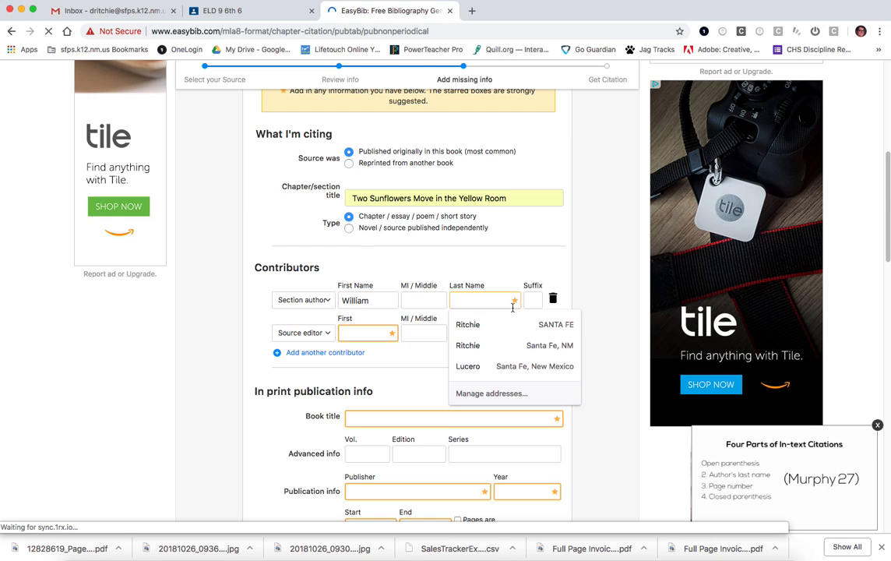
{"action": "type", "text": "Blake"}
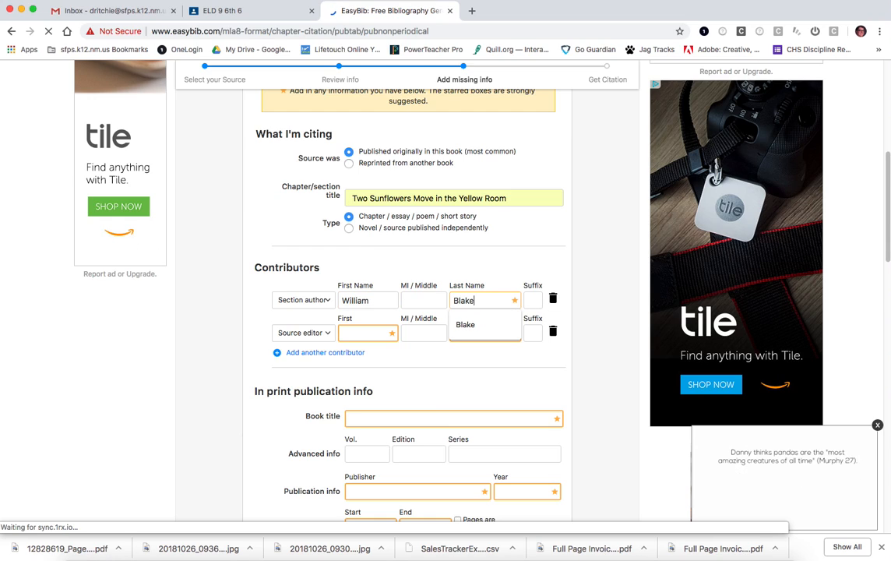
{"action": "left_click", "coordinate": [482, 322]}
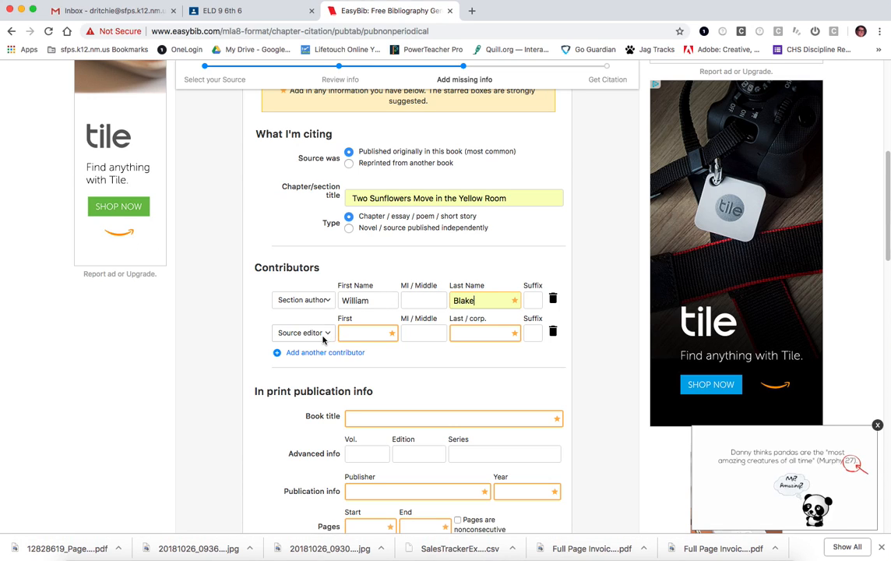
Step: Complete the citation with the source editor and print publication details blank, and highlight the poem's entry in the PoW #11 citation list
{"action": "scroll", "coordinate": [323, 339], "scroll_direction": "down", "scroll_amount": 4}
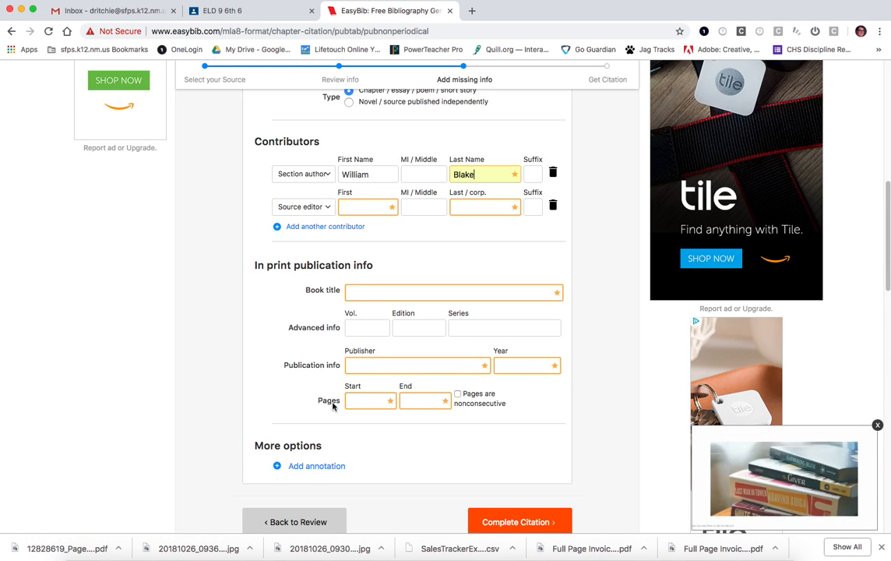
{"action": "scroll", "coordinate": [471, 435], "scroll_direction": "down", "scroll_amount": 3}
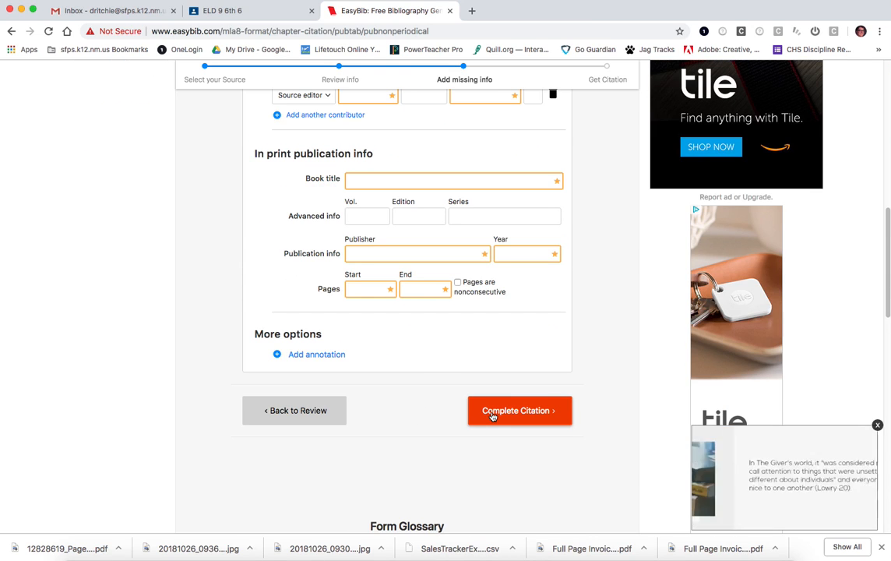
{"action": "left_click", "coordinate": [491, 416]}
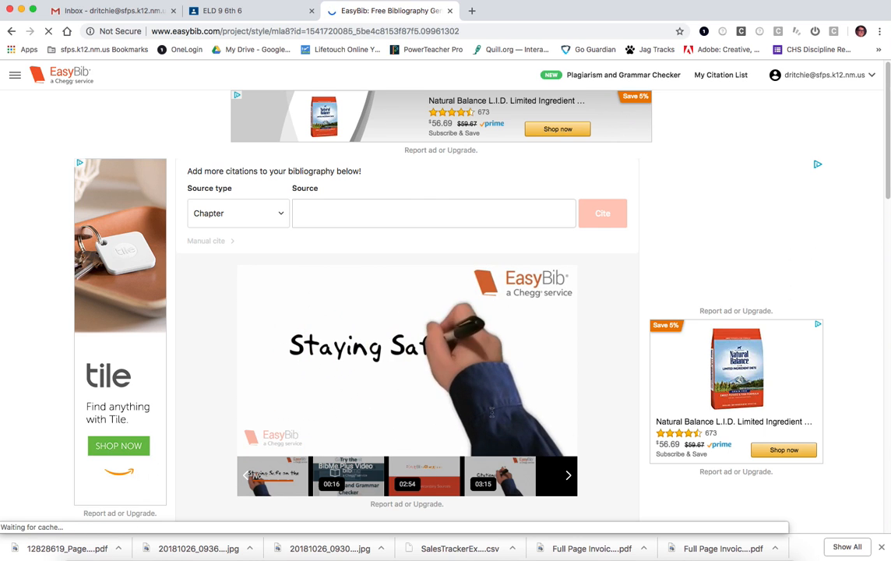
{"action": "left_click_drag", "start_coordinate": [886, 187], "coordinate": [884, 311]}
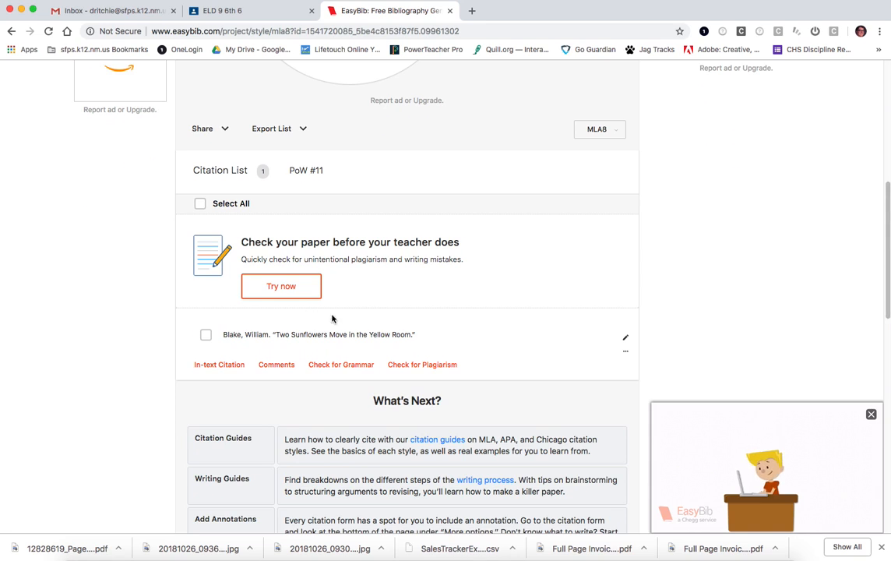
{"action": "left_click_drag", "start_coordinate": [415, 334], "coordinate": [222, 335]}
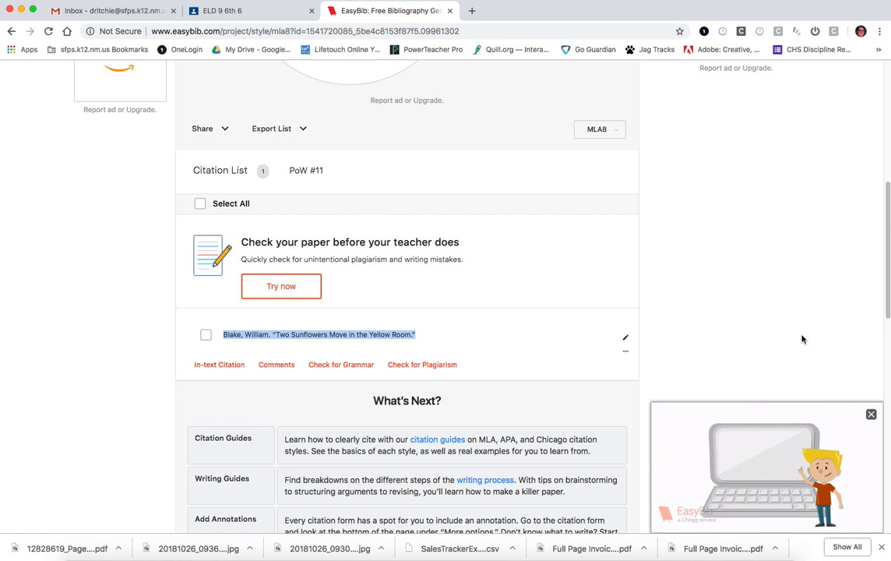
Step: Start another manual citation in the bibliography with the source type Musical Recording
{"action": "left_click_drag", "start_coordinate": [880, 312], "coordinate": [871, 201]}
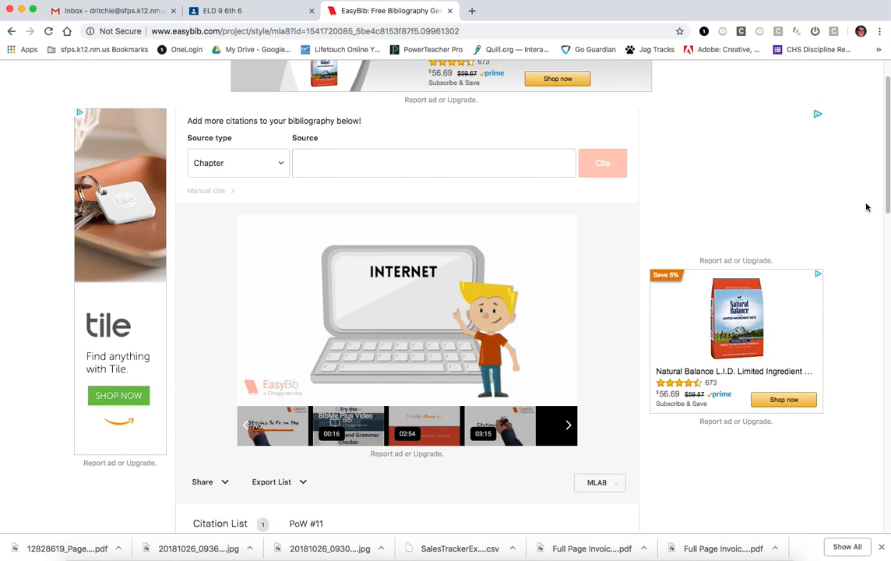
{"action": "left_click", "coordinate": [280, 166]}
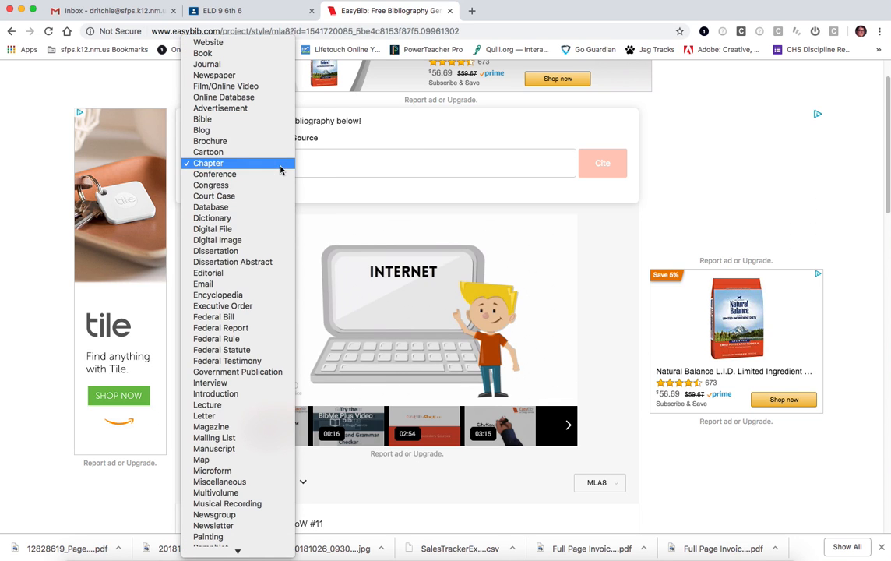
{"action": "scroll", "coordinate": [278, 234], "scroll_direction": "down", "scroll_amount": 5}
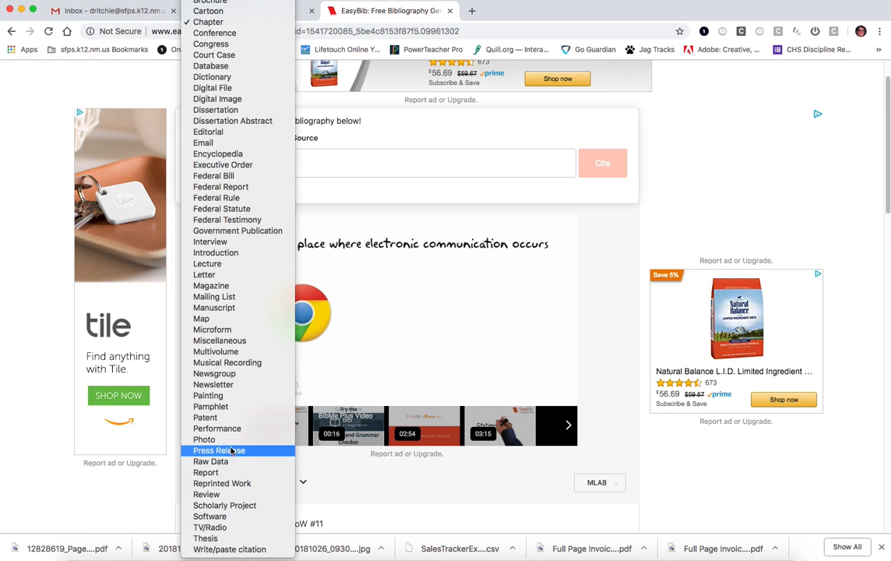
{"action": "left_click", "coordinate": [218, 364]}
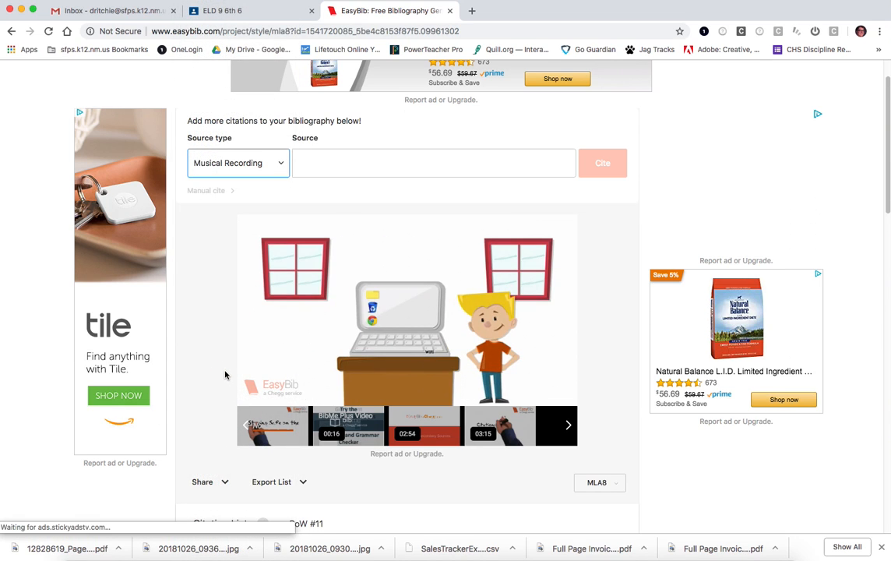
{"action": "mouse_move", "coordinate": [272, 335]}
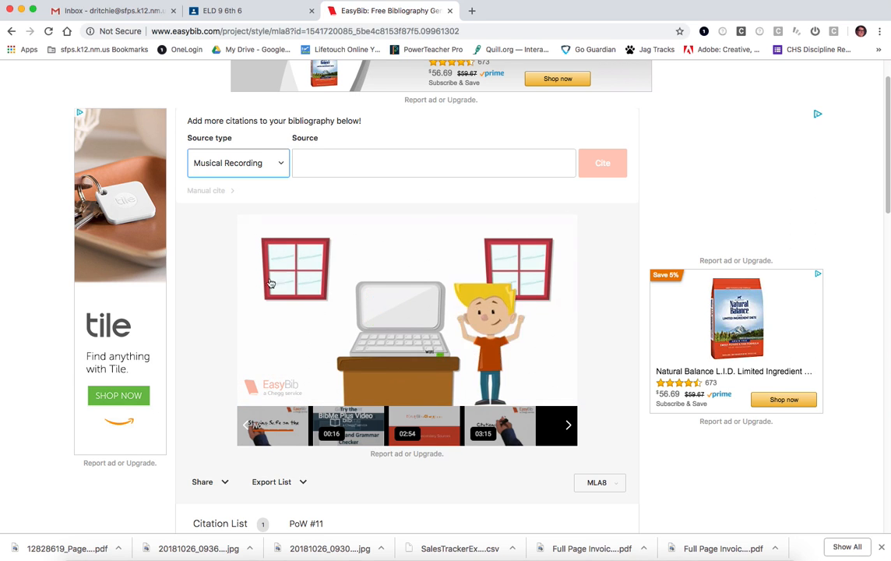
{"action": "left_click", "coordinate": [370, 162]}
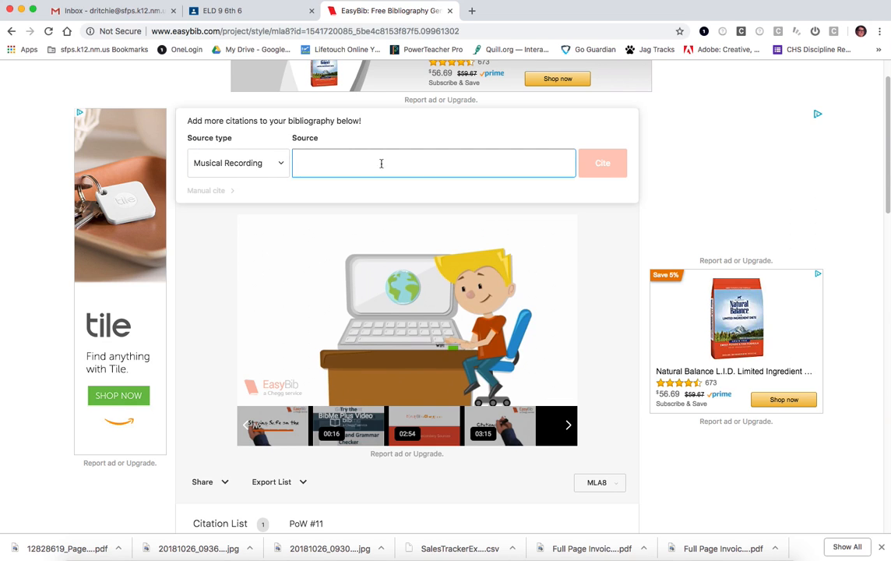
{"action": "left_click", "coordinate": [212, 193]}
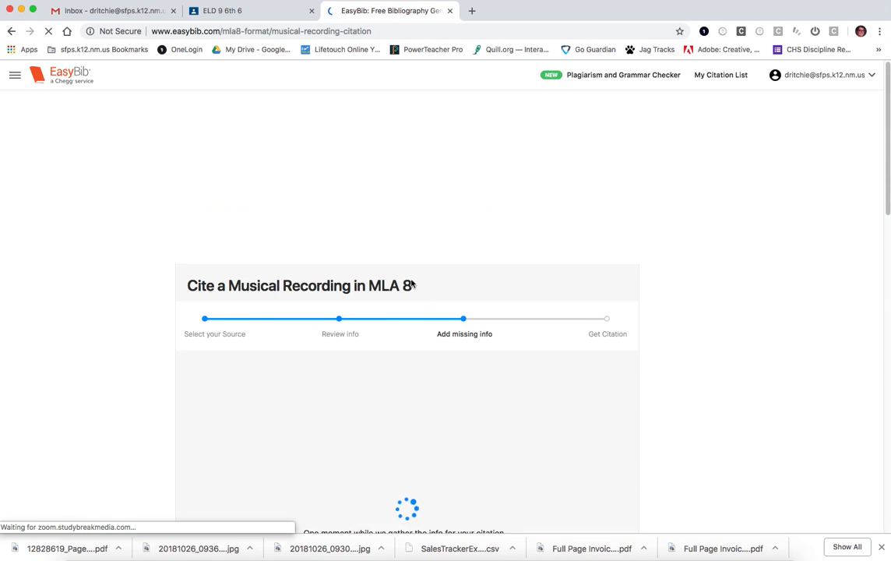
Step: Set the heard recording to only one song and enter "When I Get Where I'm Going" as the song title
{"action": "scroll", "coordinate": [454, 302], "scroll_direction": "down", "scroll_amount": 3}
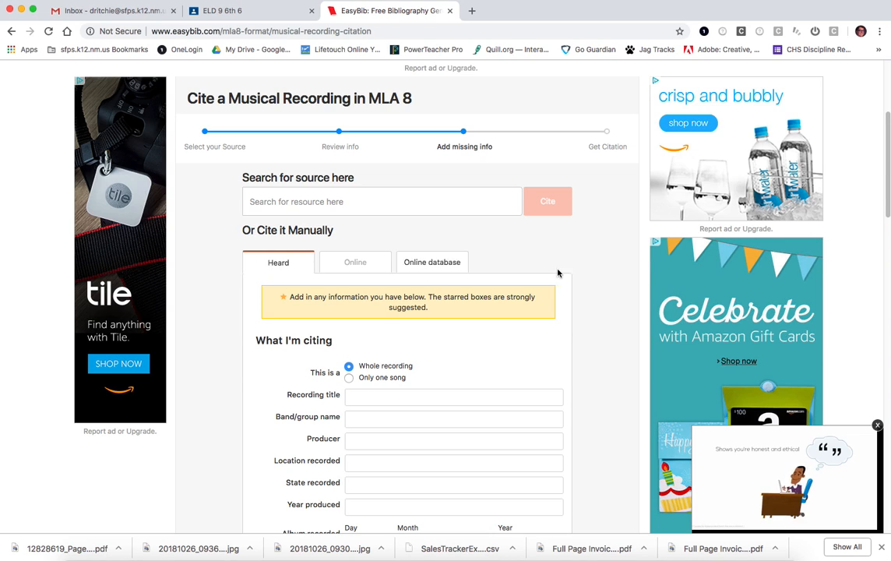
{"action": "mouse_move", "coordinate": [886, 201]}
{"action": "left_mouse_down"}
{"action": "mouse_move", "coordinate": [881, 231]}
{"action": "mouse_move", "coordinate": [881, 219]}
{"action": "left_mouse_up"}
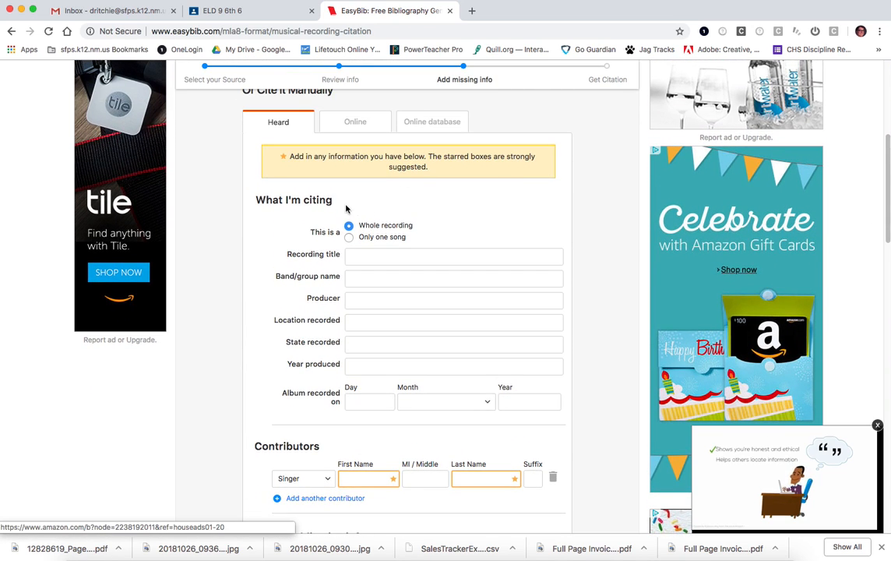
{"action": "left_click", "coordinate": [349, 237]}
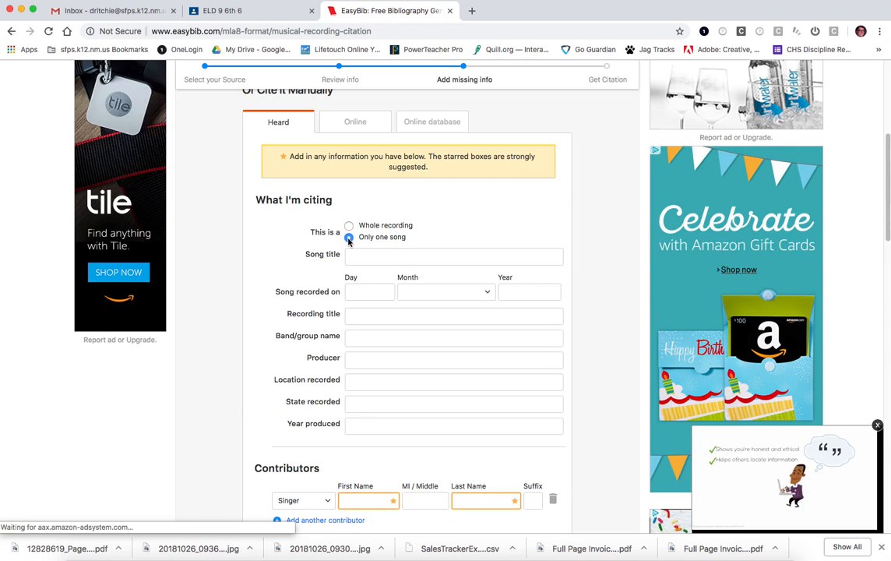
{"action": "left_click", "coordinate": [374, 259]}
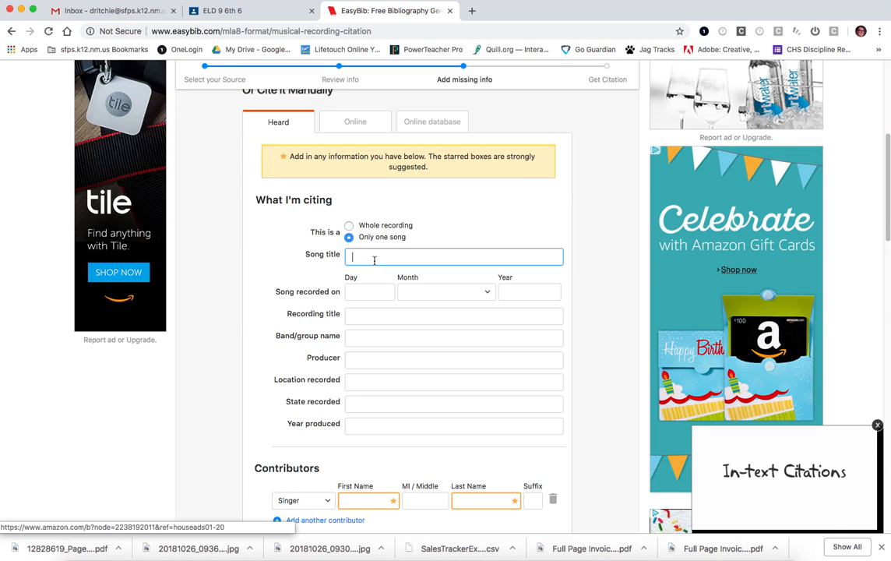
{"action": "type", "text": "When I Get Where I'm Going"}
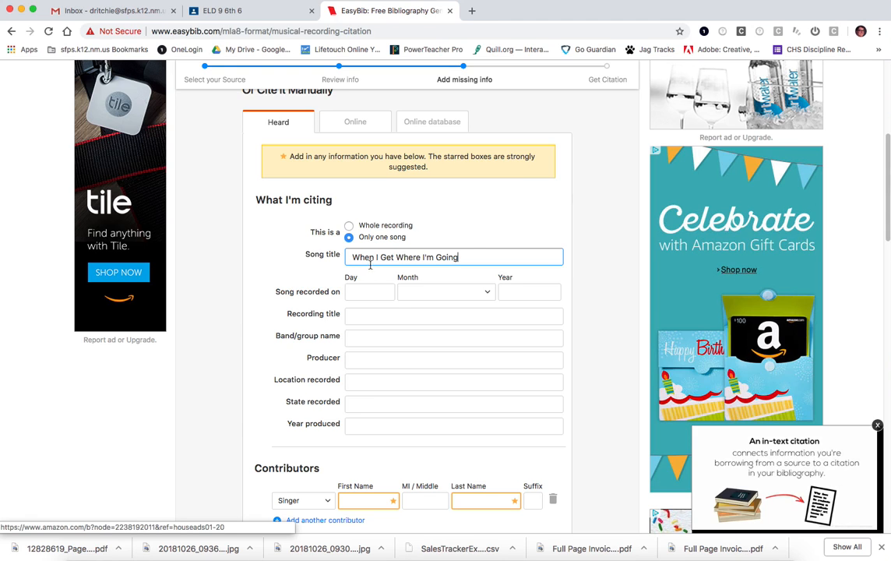
{"action": "left_click_drag", "start_coordinate": [473, 256], "coordinate": [353, 256]}
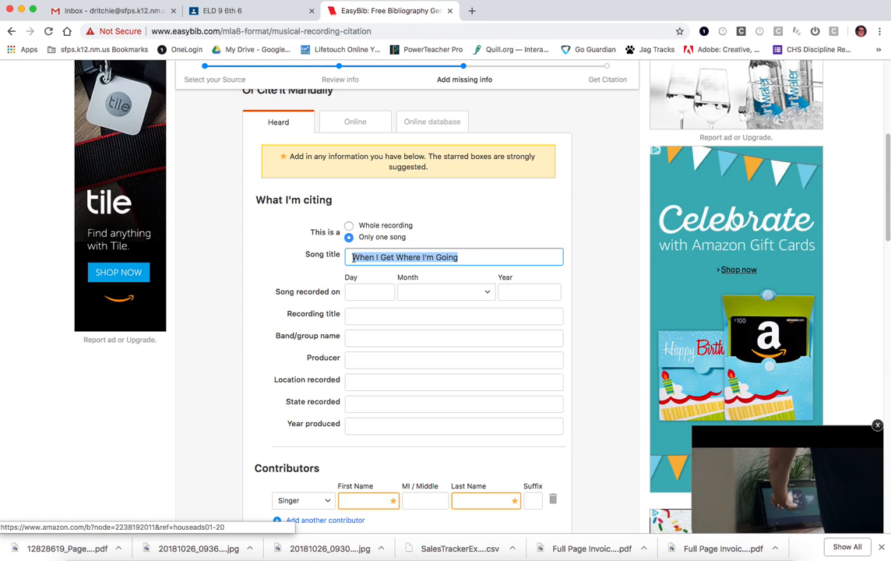
{"action": "left_click", "coordinate": [363, 257]}
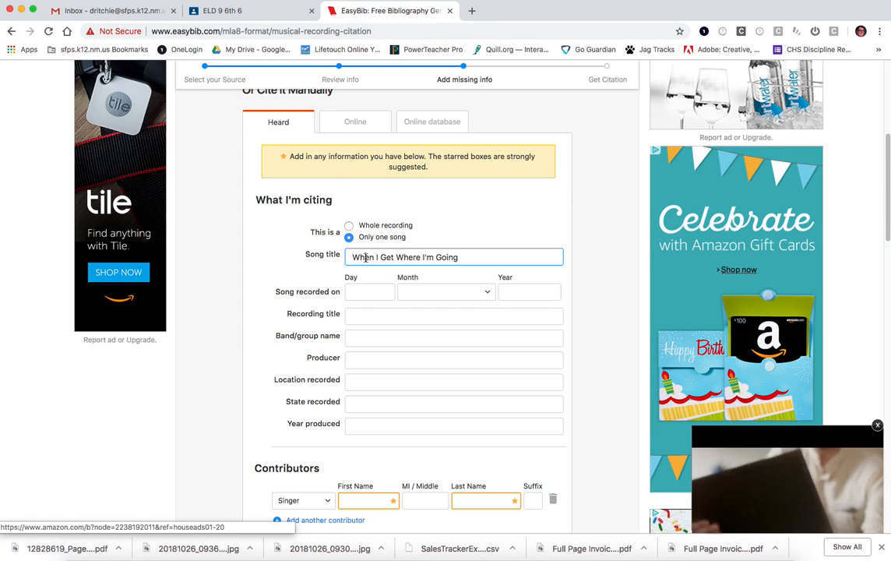
Step: Enter Brad Paisley as the band/group name, leaving the recording title, producer, location, state and year produced blank
{"action": "scroll", "coordinate": [351, 294], "scroll_direction": "down", "scroll_amount": 1}
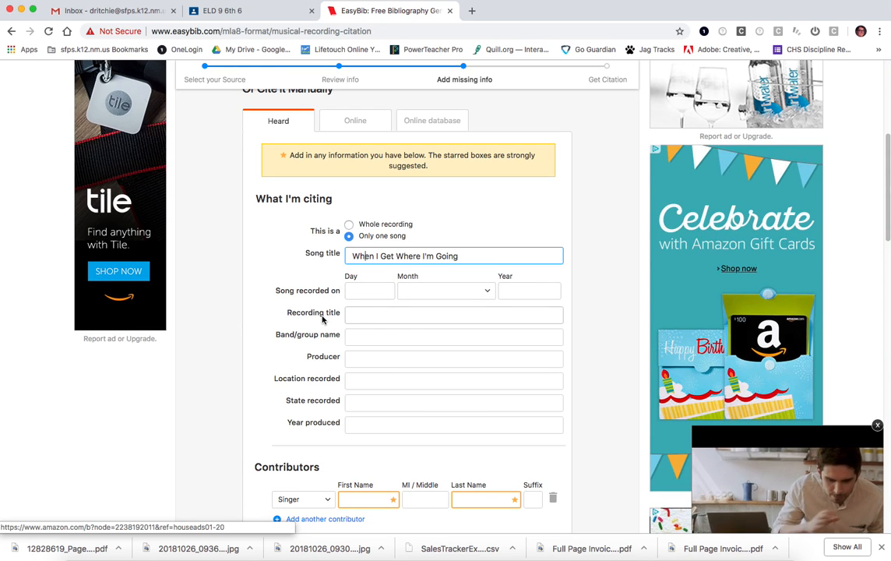
{"action": "left_click", "coordinate": [349, 316]}
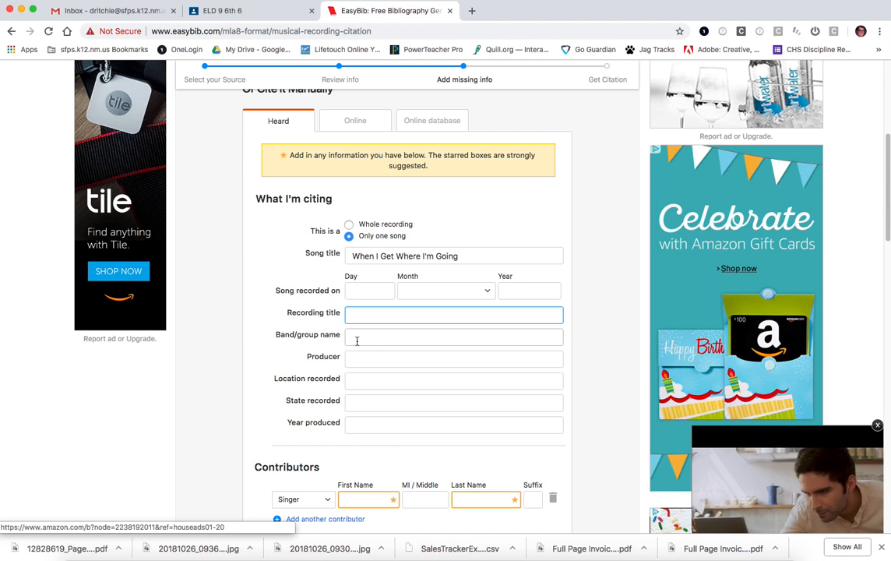
{"action": "left_click", "coordinate": [357, 341]}
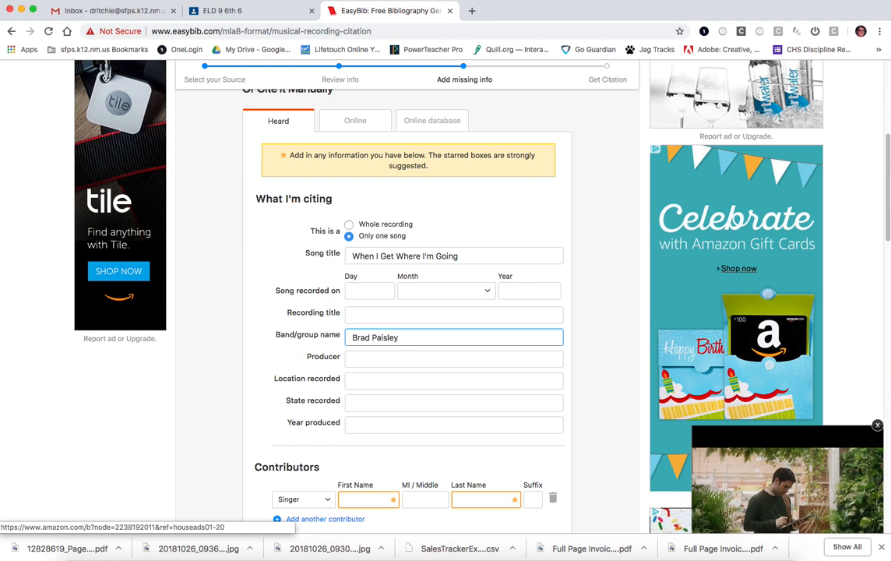
{"action": "left_click_drag", "start_coordinate": [399, 338], "coordinate": [351, 337]}
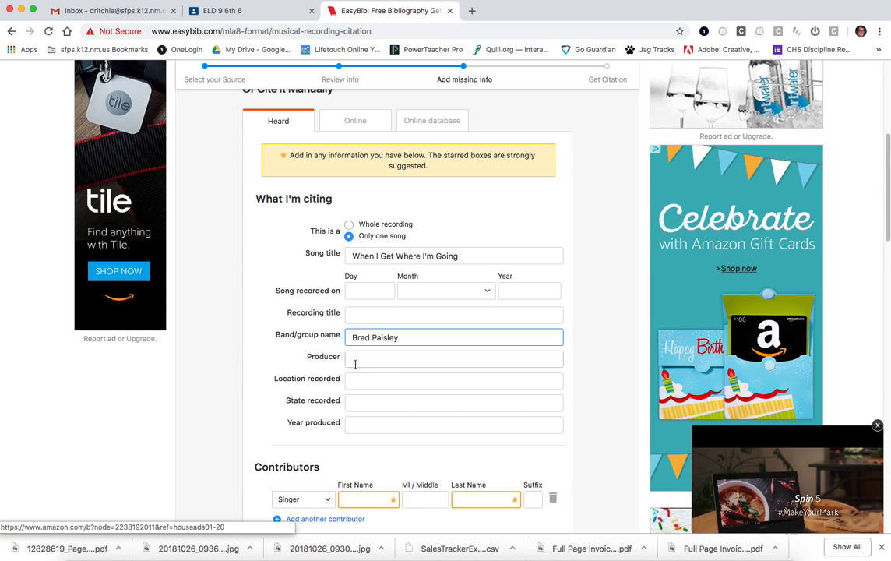
{"action": "left_click", "coordinate": [356, 364]}
{"action": "left_click", "coordinate": [354, 381]}
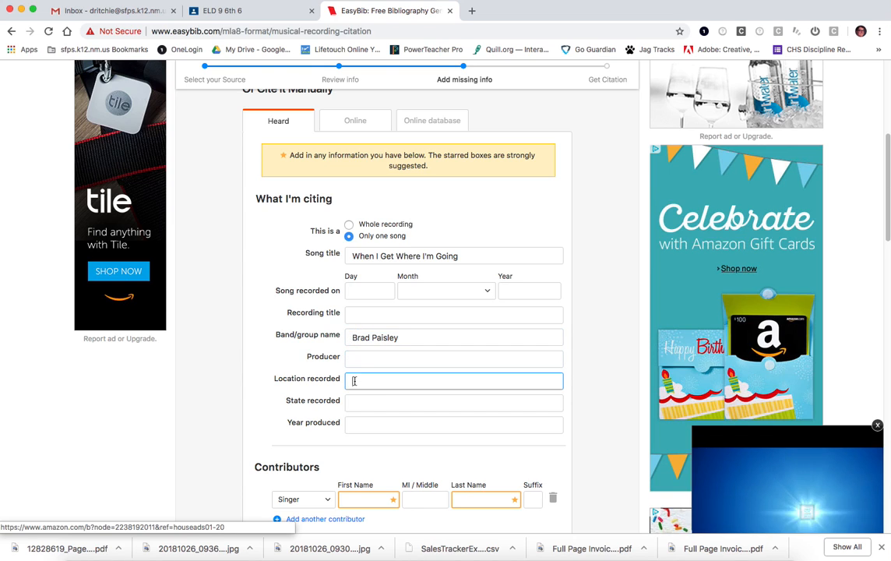
{"action": "left_click", "coordinate": [359, 404]}
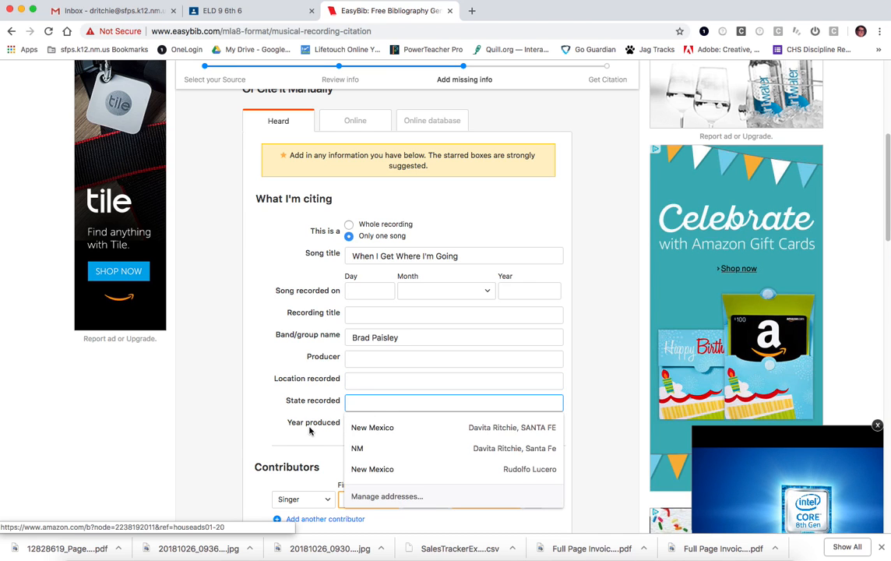
{"action": "left_click", "coordinate": [344, 428]}
{"action": "scroll", "coordinate": [373, 429], "scroll_direction": "down", "scroll_amount": 2}
{"action": "scroll", "coordinate": [373, 429], "scroll_direction": "down", "scroll_amount": 3}
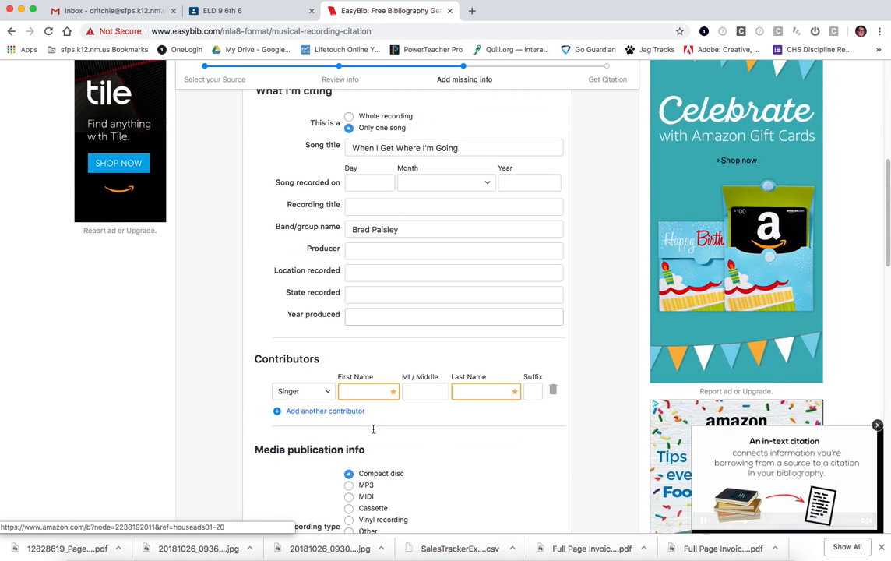
Step: Add Brad Paisley as the contributor with the Singer role, first name Brad and last name Paisley
{"action": "left_click", "coordinate": [318, 348]}
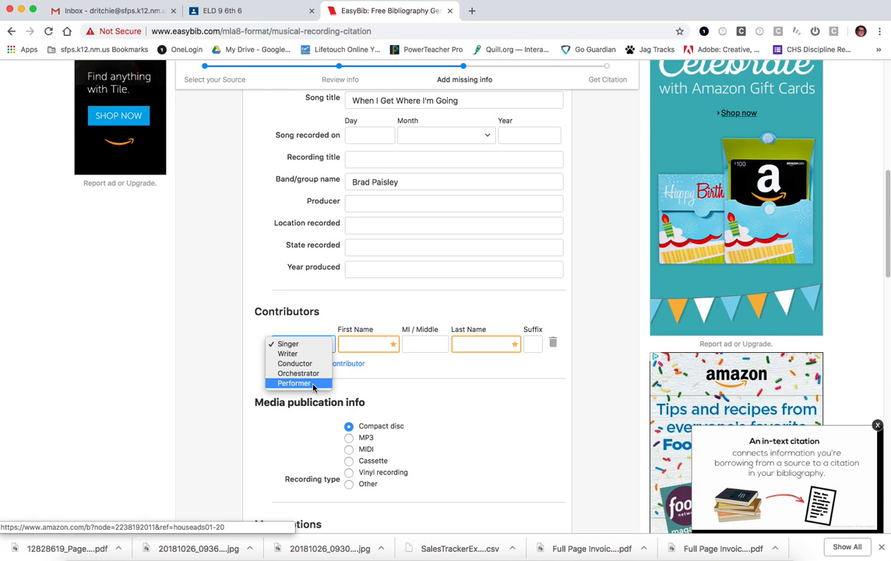
{"action": "left_click", "coordinate": [292, 343]}
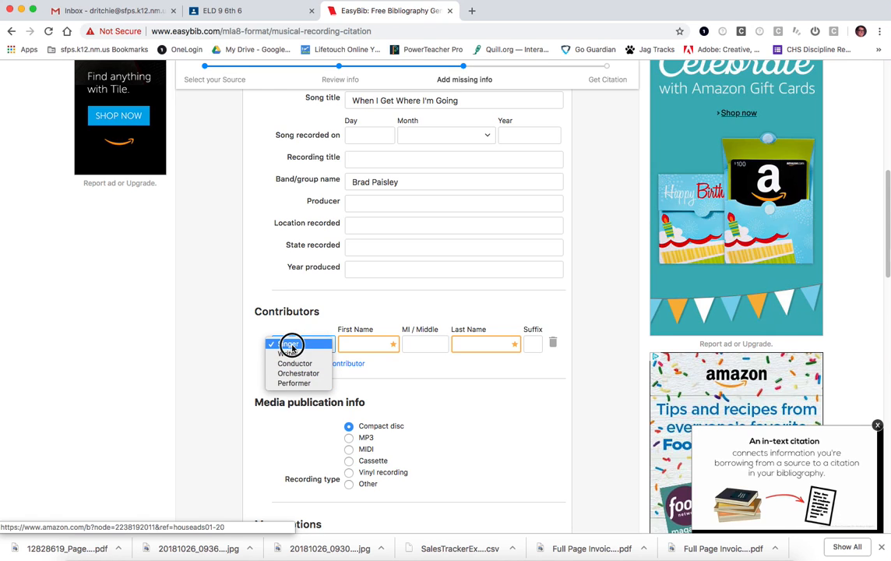
{"action": "left_click", "coordinate": [369, 344]}
{"action": "type", "text": "Brad"}
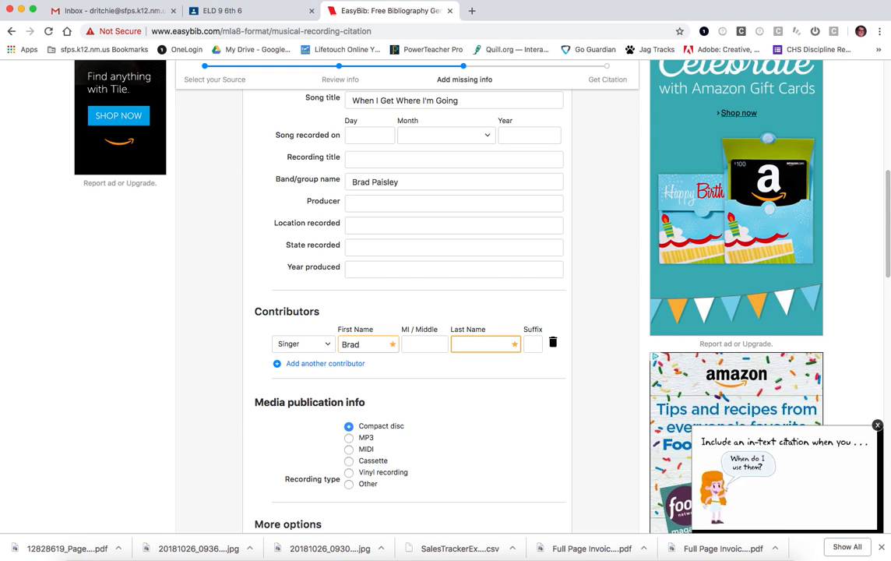
{"action": "left_click", "coordinate": [492, 341]}
{"action": "type", "text": "Pai"}
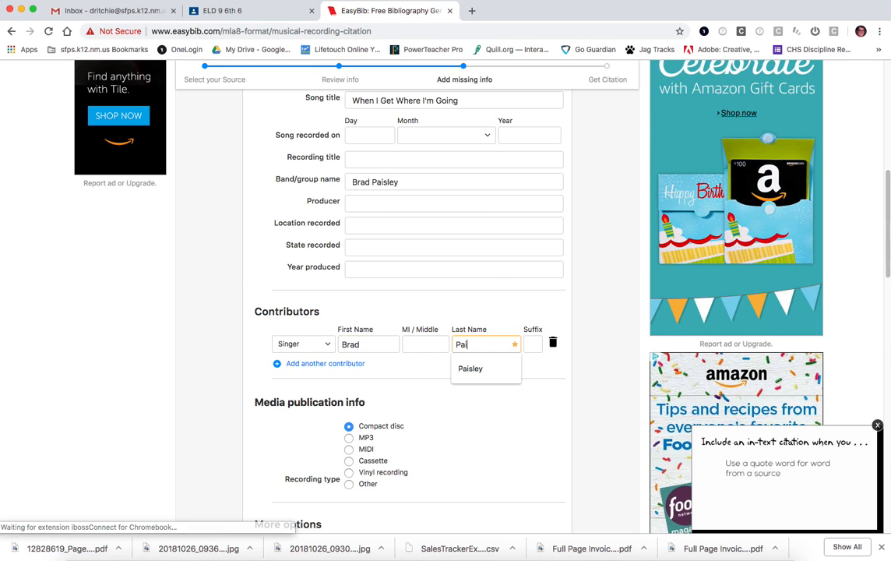
{"action": "left_click", "coordinate": [473, 368]}
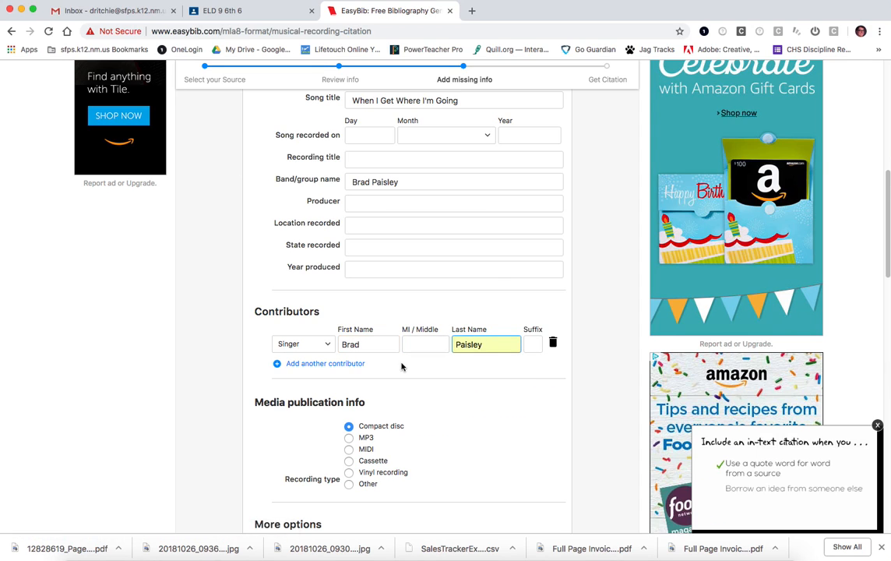
{"action": "double_click", "coordinate": [364, 345]}
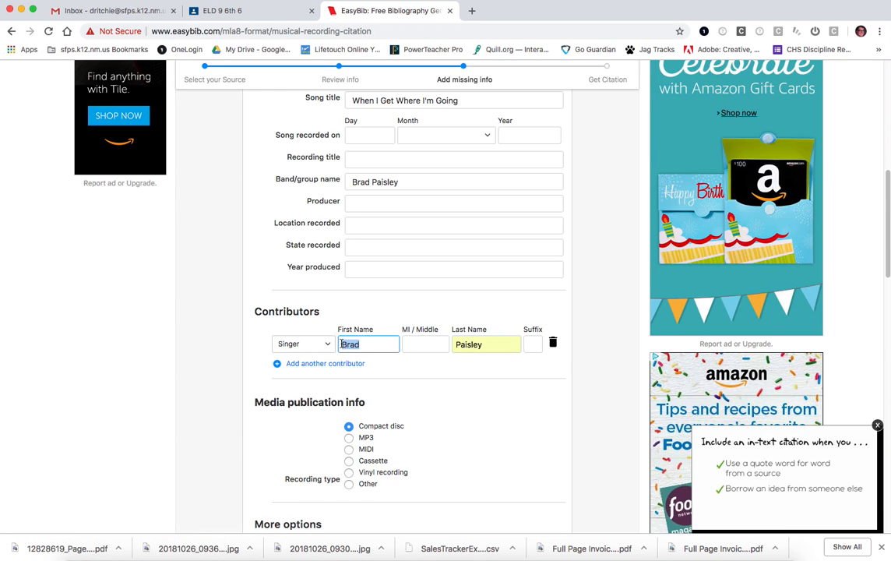
{"action": "left_click_drag", "start_coordinate": [499, 343], "coordinate": [445, 343]}
{"action": "left_click", "coordinate": [430, 372]}
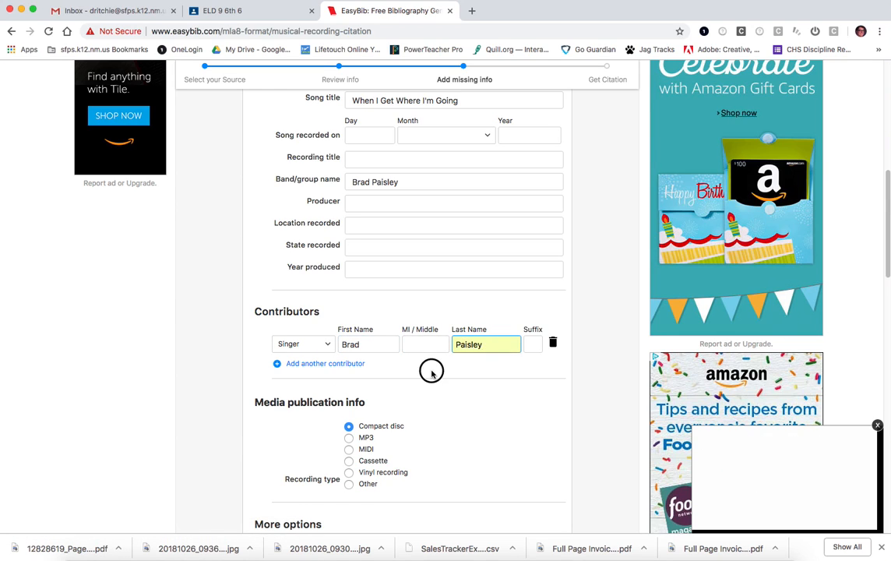
{"action": "left_click", "coordinate": [347, 345]}
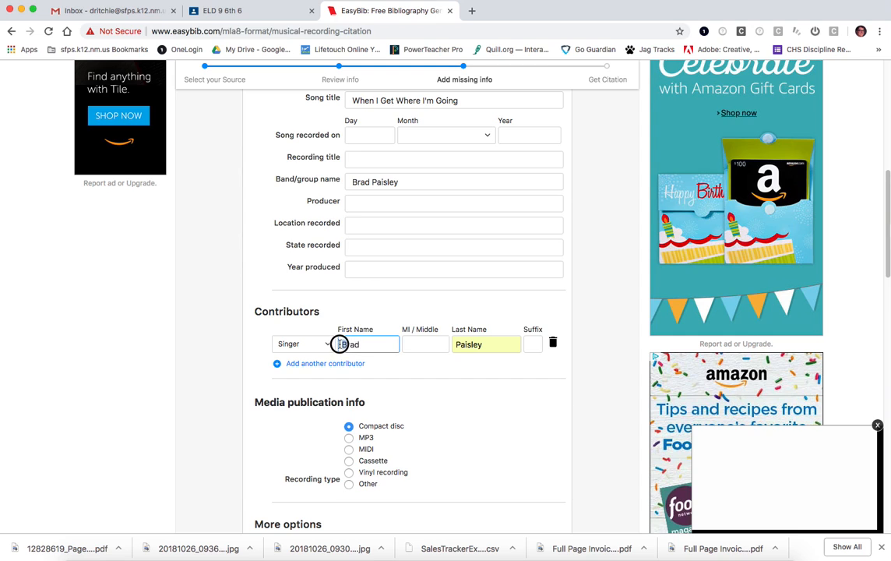
{"action": "left_click", "coordinate": [455, 344]}
{"action": "left_click", "coordinate": [423, 371]}
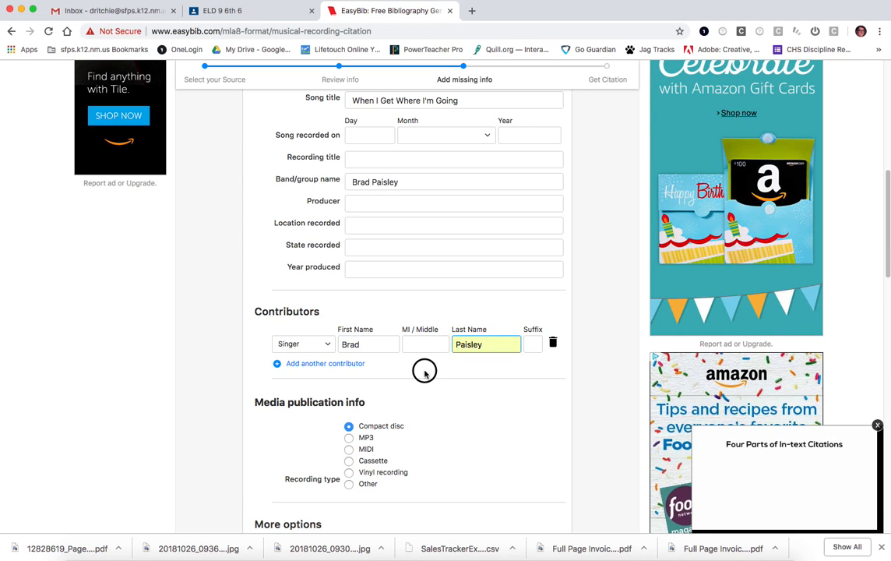
Step: Set the recording type of the song citation to Other
{"action": "scroll", "coordinate": [403, 366], "scroll_direction": "down", "scroll_amount": 2}
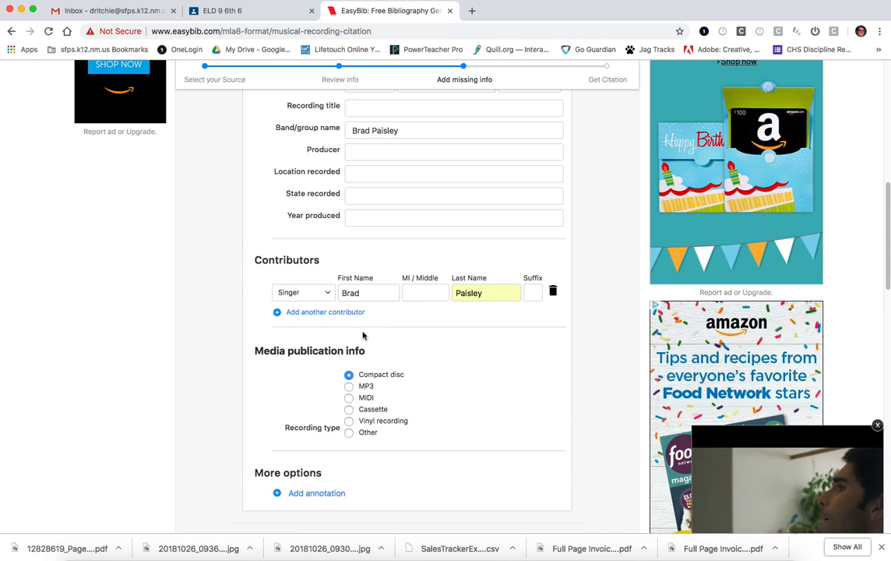
{"action": "scroll", "coordinate": [296, 366], "scroll_direction": "down", "scroll_amount": 1}
{"action": "scroll", "coordinate": [296, 366], "scroll_direction": "down", "scroll_amount": 1}
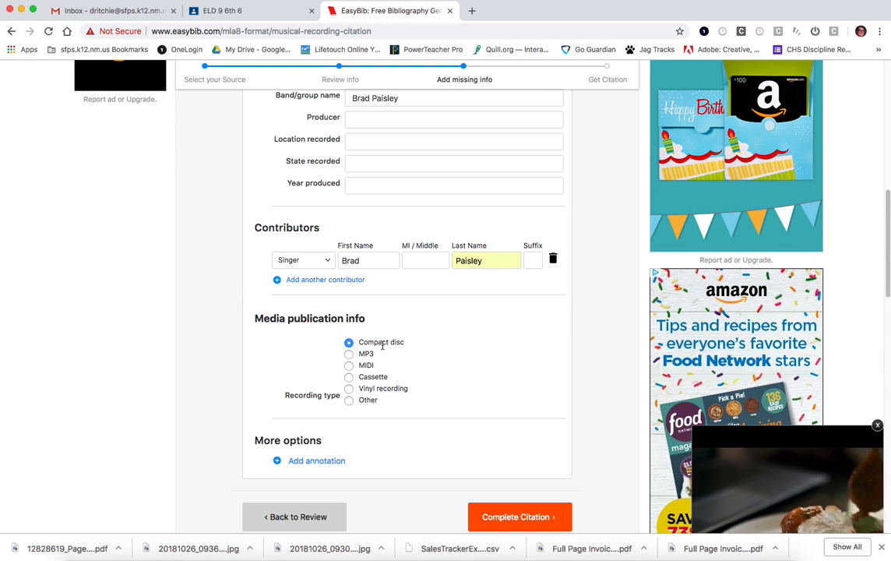
{"action": "left_click", "coordinate": [349, 401]}
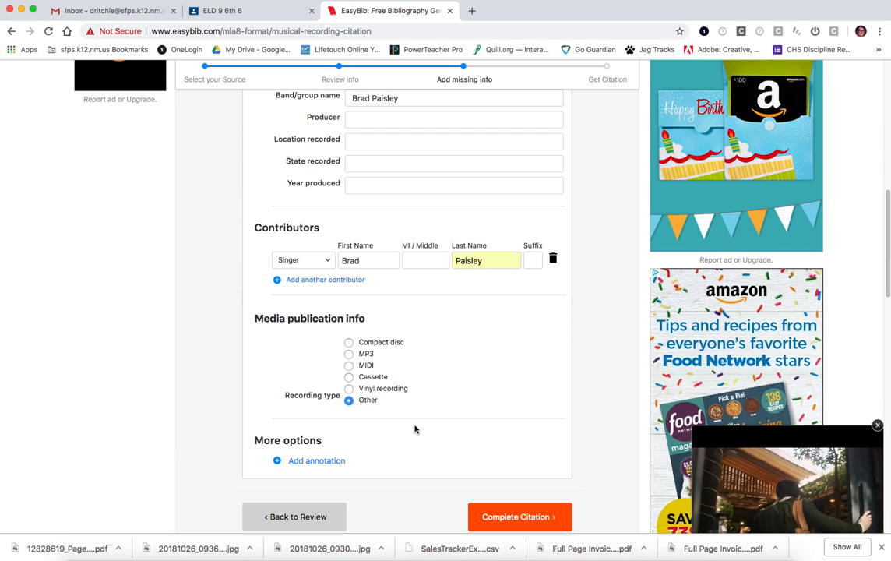
Step: Complete the song citation without an annotation and highlight its entry in the PoW #11 citation list
{"action": "scroll", "coordinate": [414, 428], "scroll_direction": "down", "scroll_amount": 2}
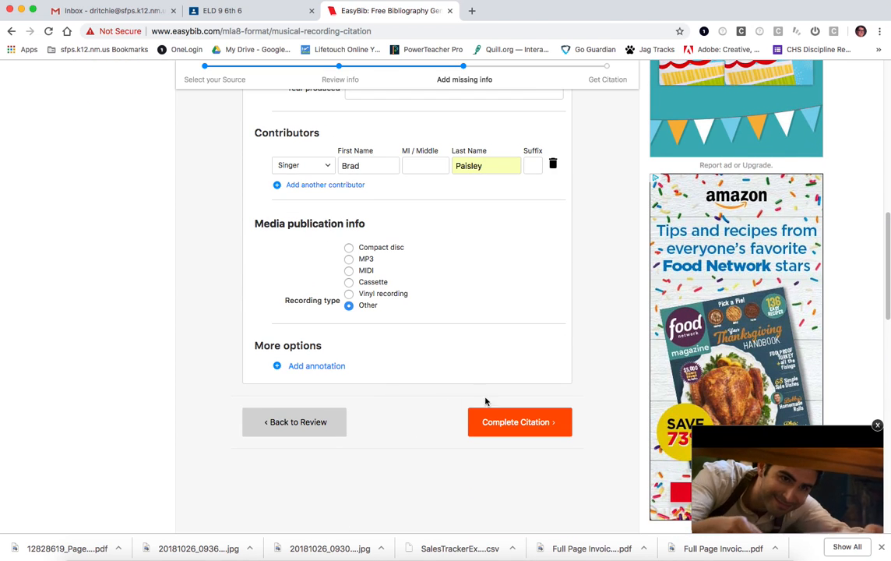
{"action": "left_click", "coordinate": [514, 423]}
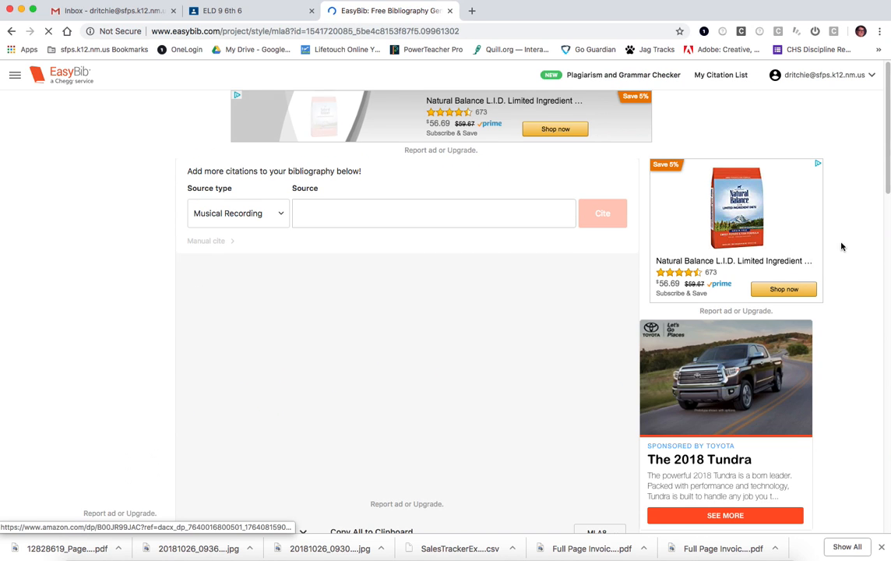
{"action": "left_click_drag", "start_coordinate": [886, 185], "coordinate": [865, 322]}
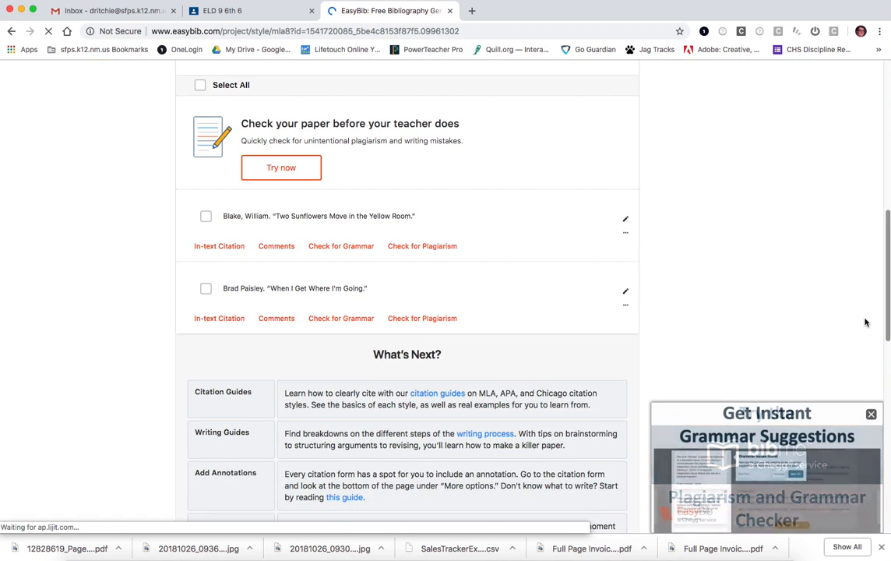
{"action": "left_click_drag", "start_coordinate": [367, 289], "coordinate": [223, 286]}
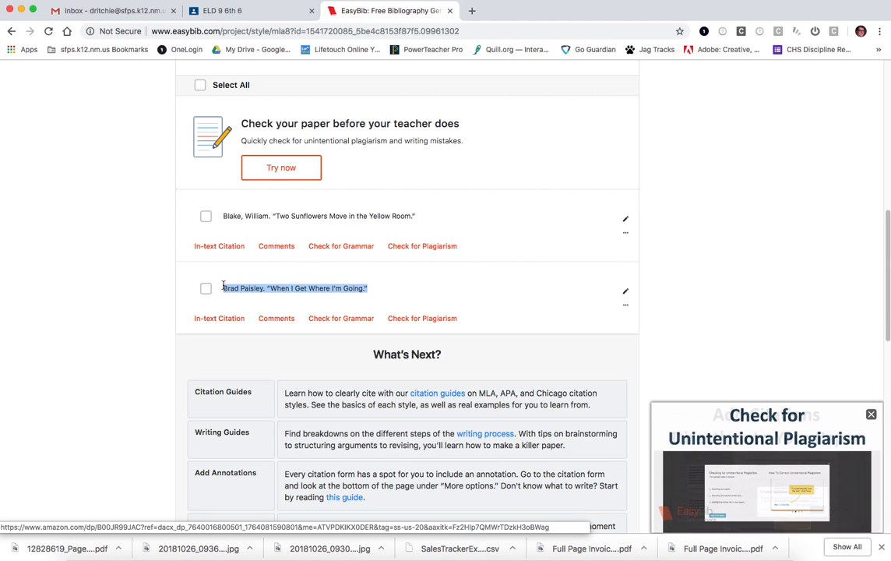
{"action": "left_click", "coordinate": [339, 296]}
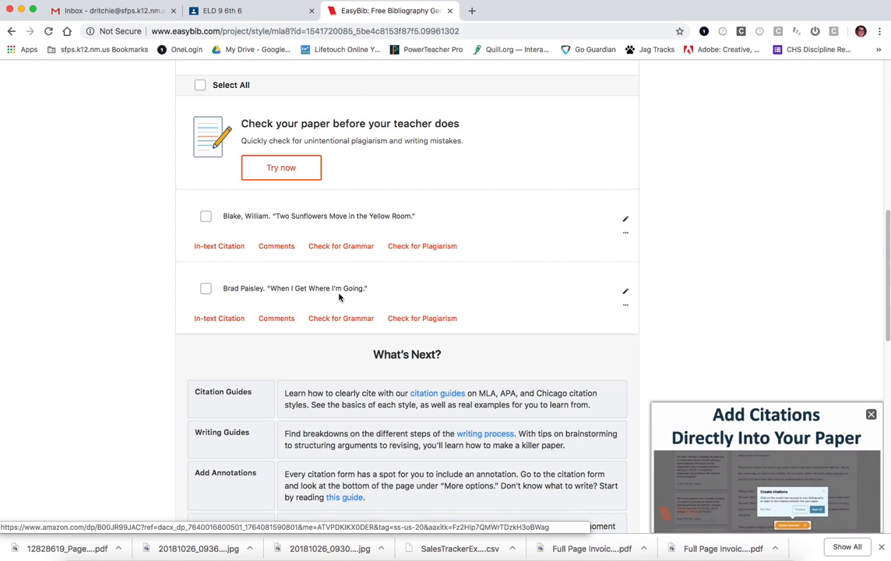
Step: Export the PoW #11 citation list as Copy & Paste text and copy the entire Works Cited page
{"action": "scroll", "coordinate": [388, 303], "scroll_direction": "up", "scroll_amount": 2}
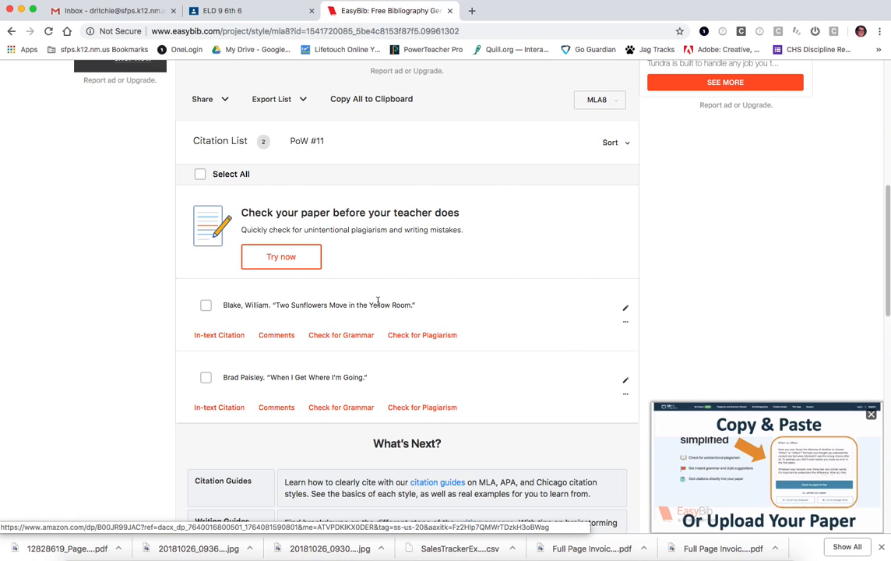
{"action": "left_click", "coordinate": [265, 102]}
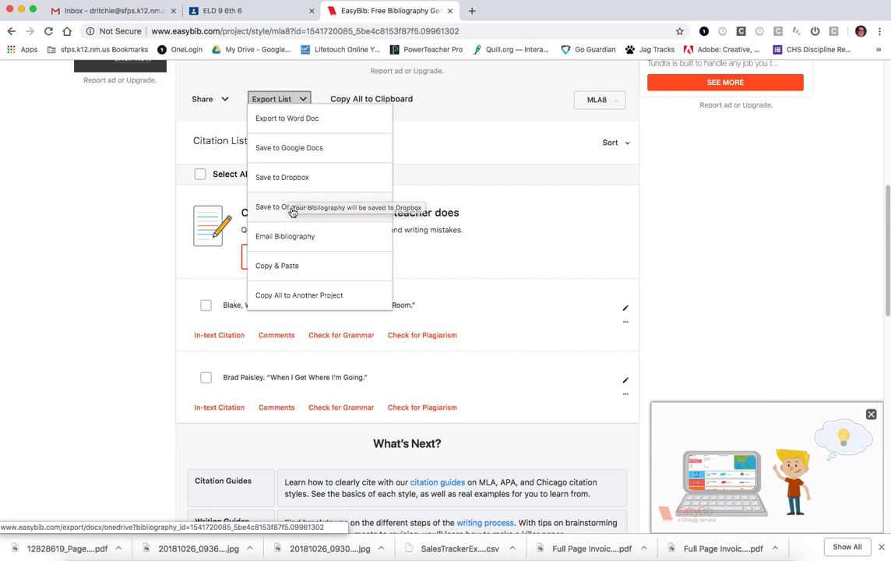
{"action": "left_click", "coordinate": [289, 269]}
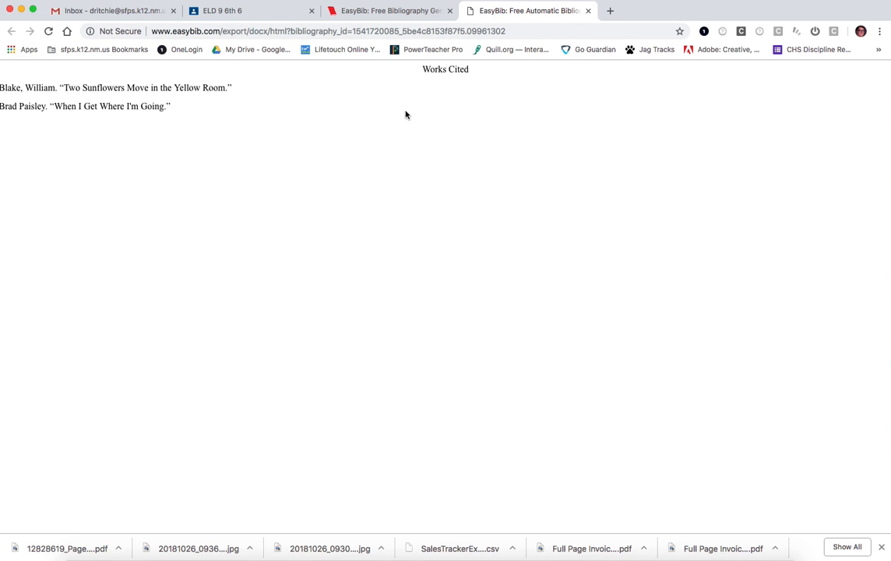
{"action": "key", "text": "super+a"}
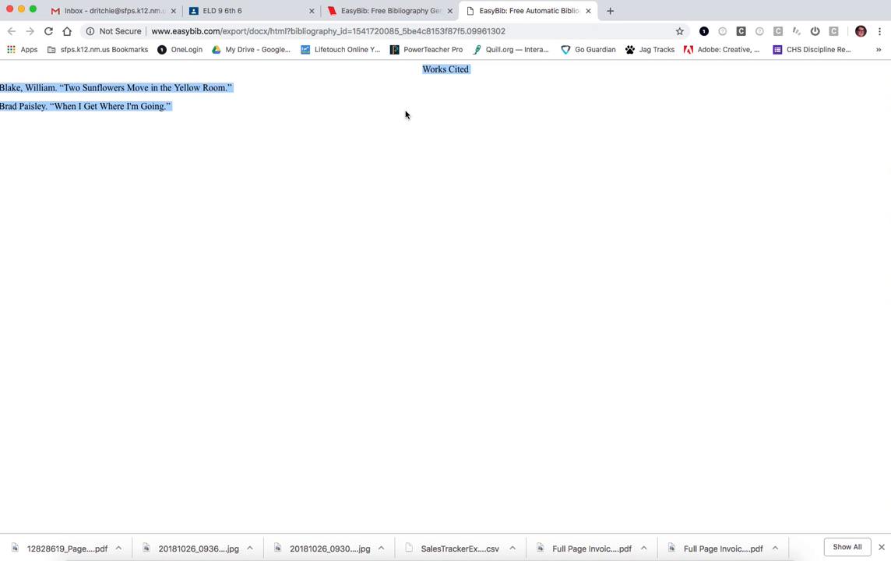
Step: Search the web for grammarly in a new browser tab and open the Grammarly website
{"action": "left_click", "coordinate": [610, 11]}
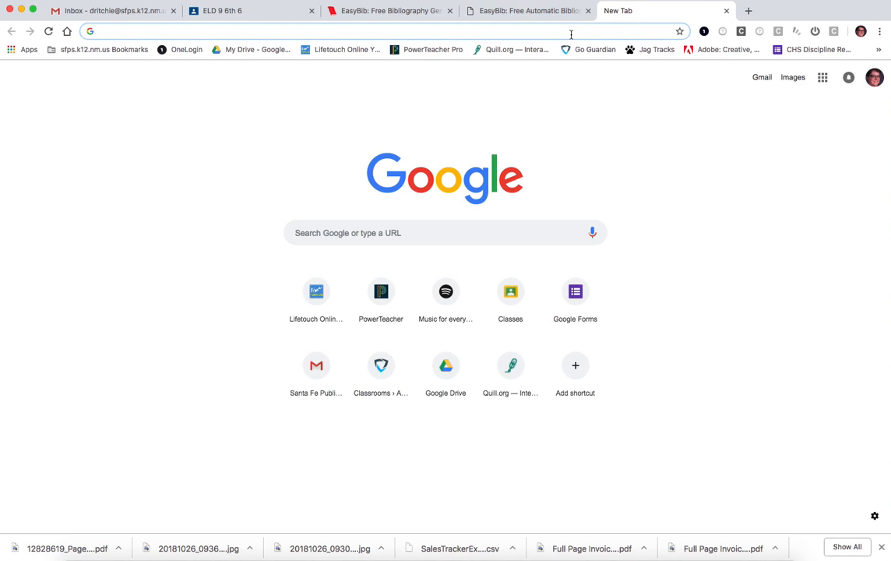
{"action": "type", "text": "grammarl"}
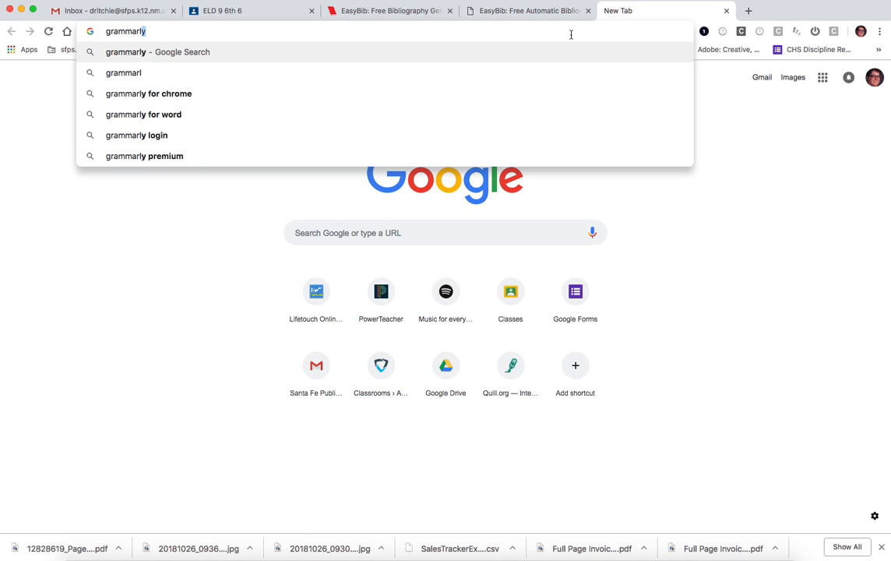
{"action": "key", "text": "Return"}
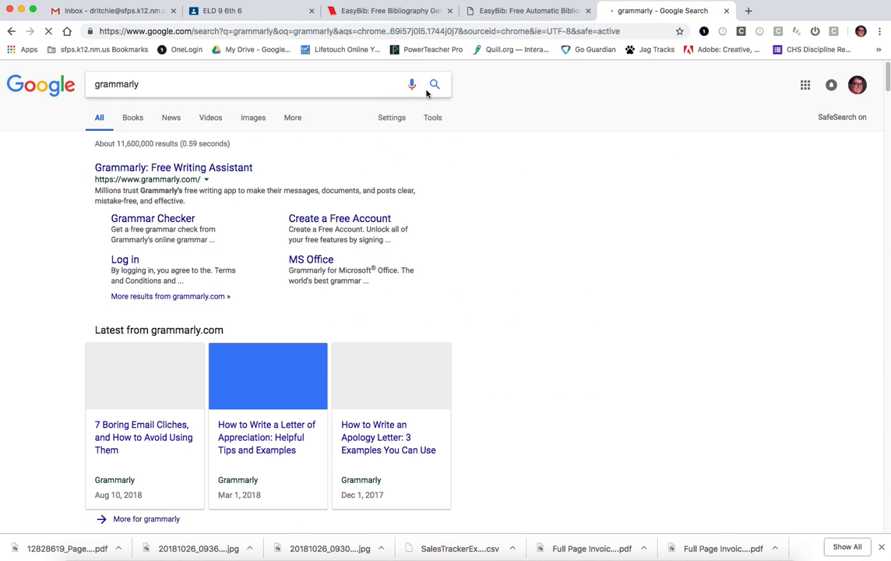
{"action": "left_click", "coordinate": [204, 169]}
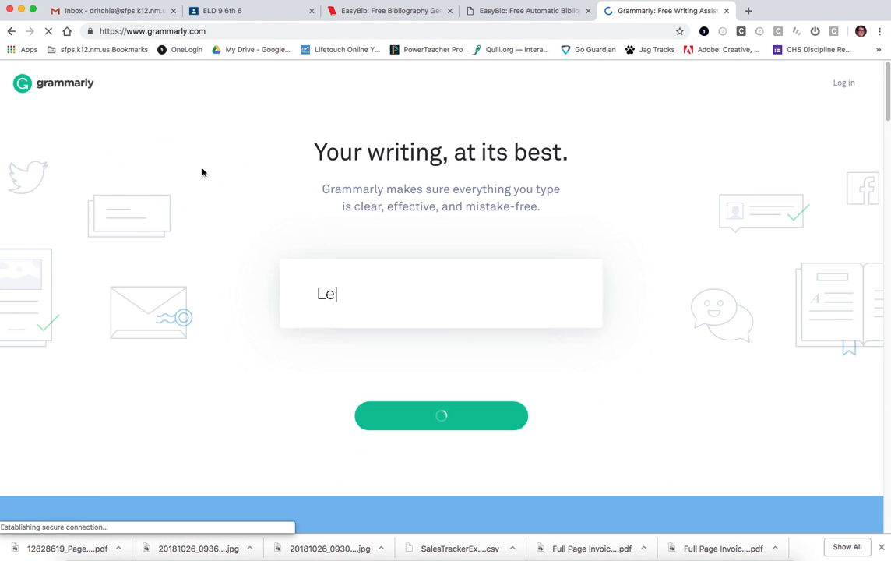
Step: Log in to Grammarly with the school Google account and the account password, without saving the password in the browser
{"action": "left_click", "coordinate": [844, 83]}
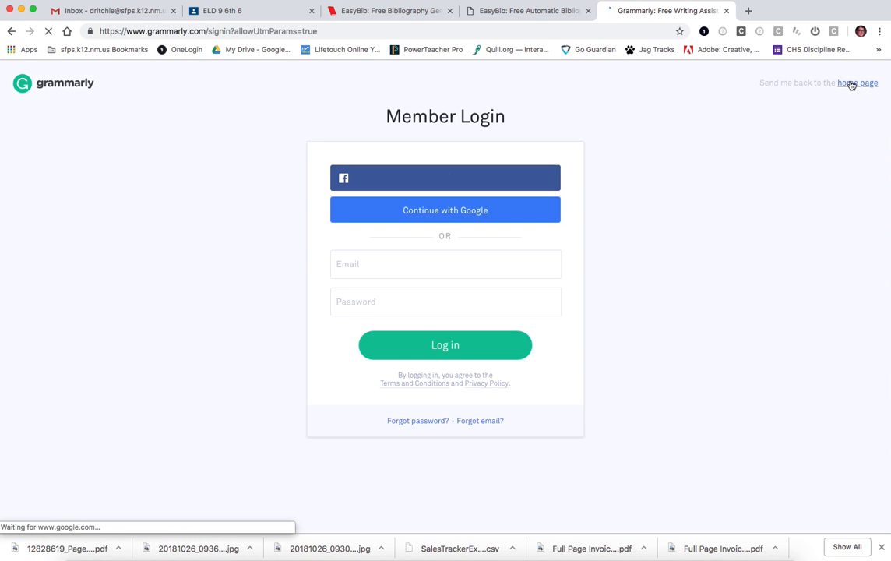
{"action": "left_click", "coordinate": [426, 211]}
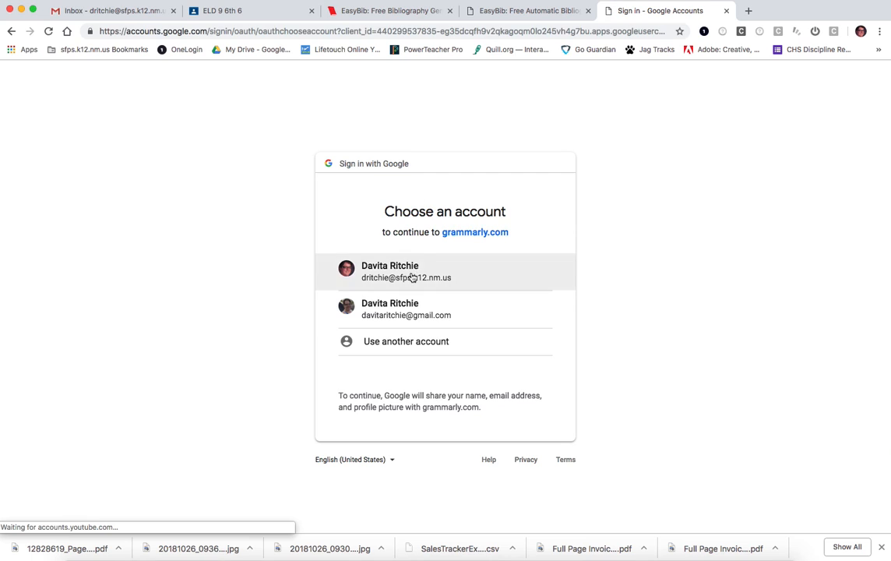
{"action": "left_click", "coordinate": [411, 276]}
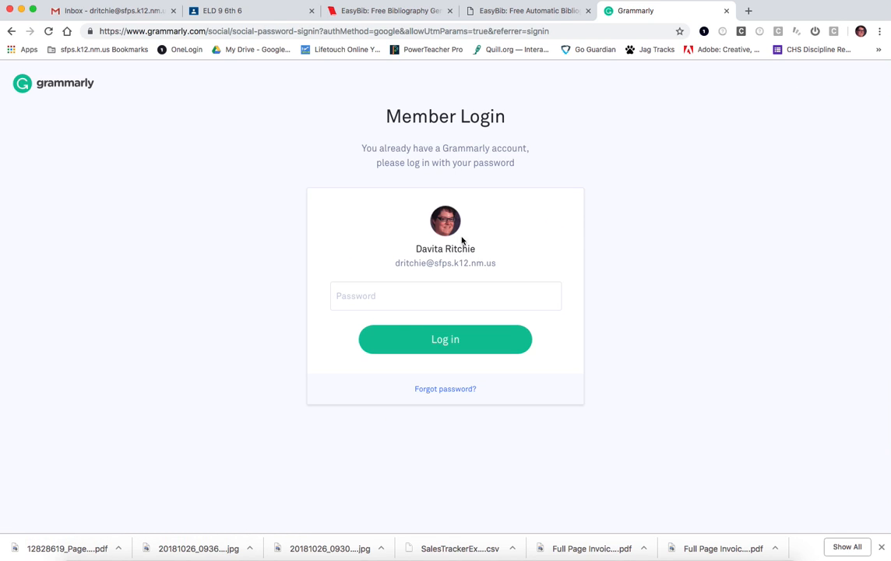
{"action": "left_click", "coordinate": [420, 294]}
{"action": "type", "text": "•••••••••"}
{"action": "key", "text": "Return"}
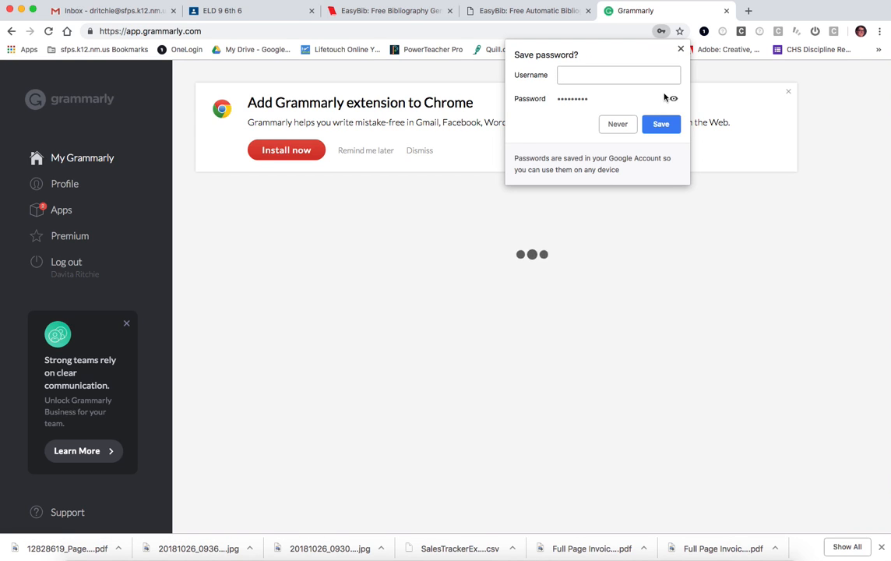
{"action": "left_click", "coordinate": [681, 49]}
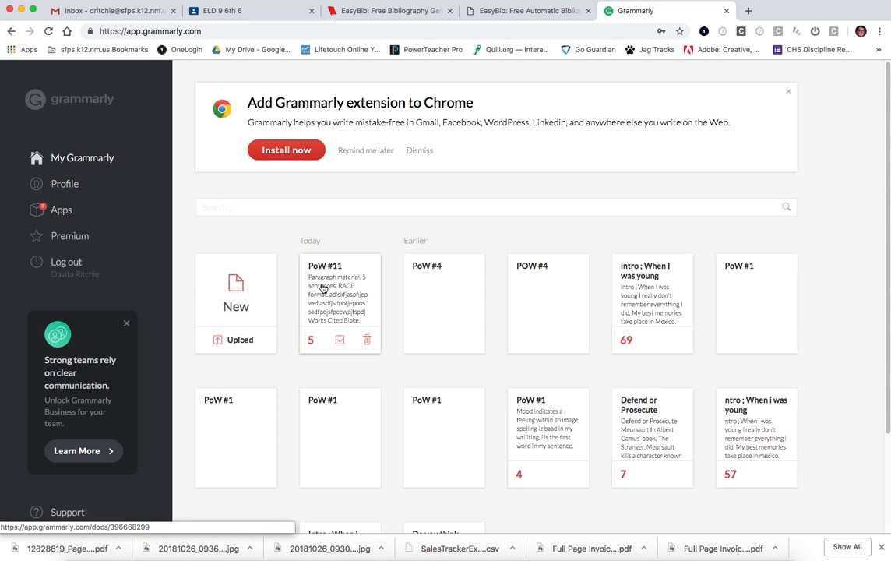
Step: Create a new Grammarly document titled "PoW #11" and paste the copied Works Cited text into its body
{"action": "left_click", "coordinate": [236, 292]}
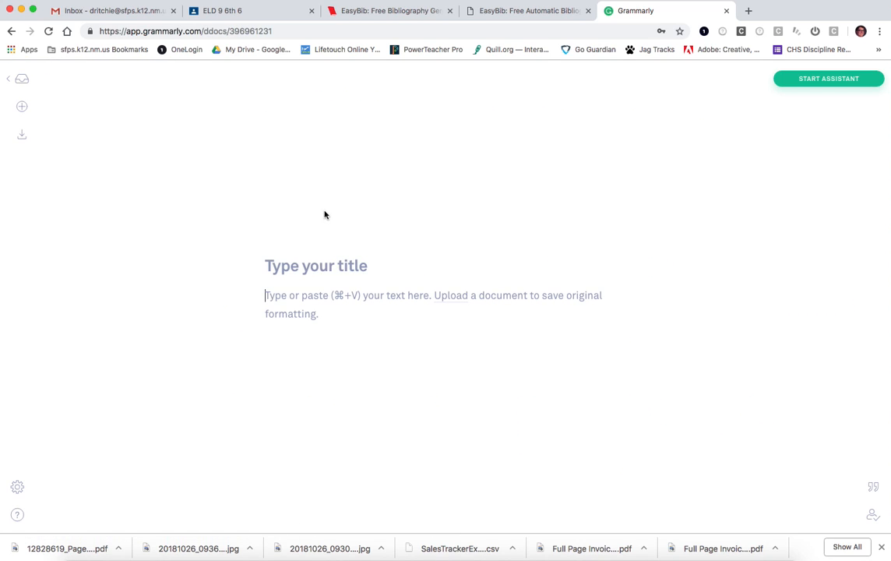
{"action": "type", "text": "PoW"}
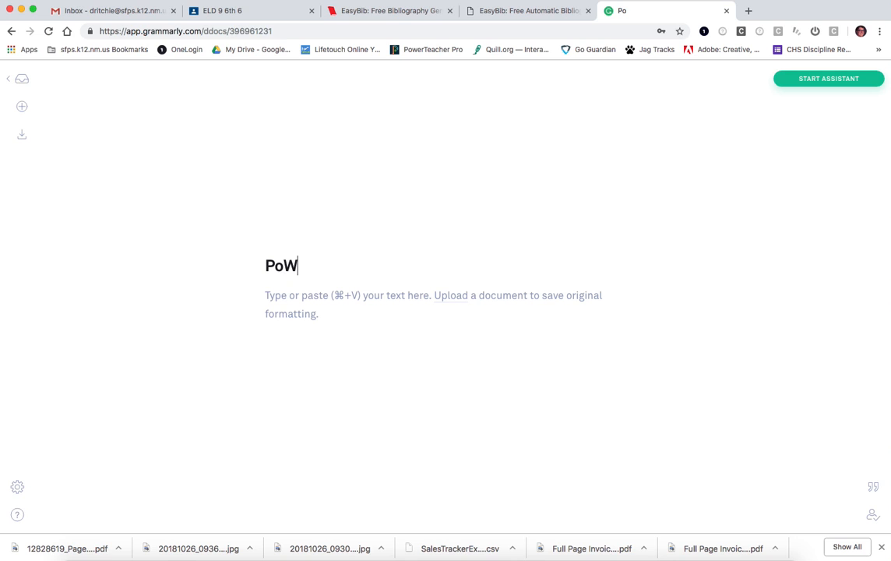
{"action": "type", "text": " #11"}
{"action": "key", "text": "super+v"}
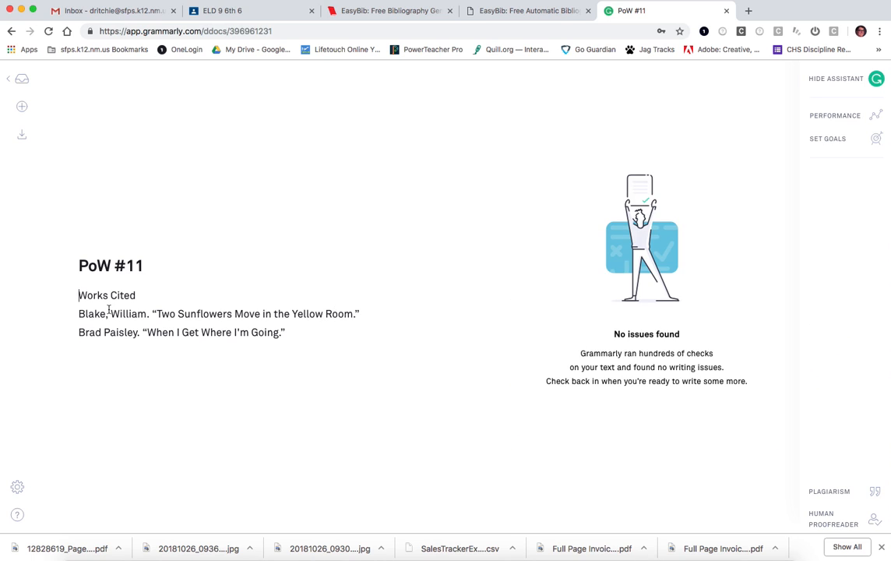
Step: Add the line "Paragraph information. RACE. 2 C's MLA in-text or embedded." above the Works Cited, separated by a blank line
{"action": "key", "text": "Return"}
{"action": "key", "text": "Return"}
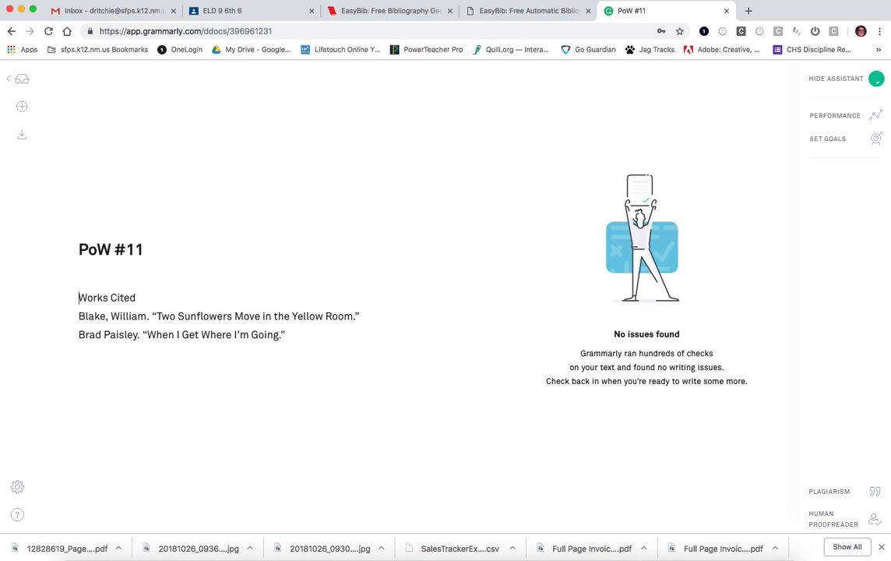
{"action": "type", "text": "Paragraph"}
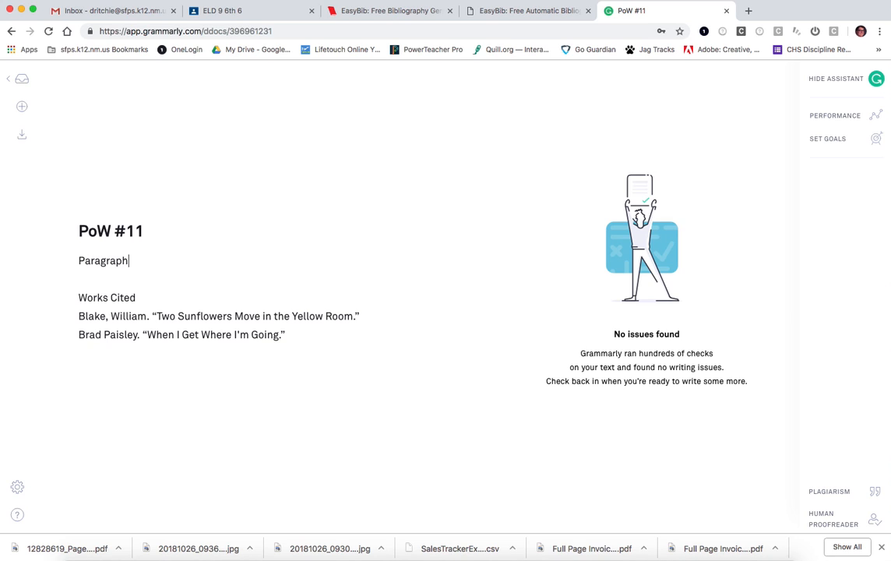
{"action": "type", "text": " information. RACE. 2 C's"}
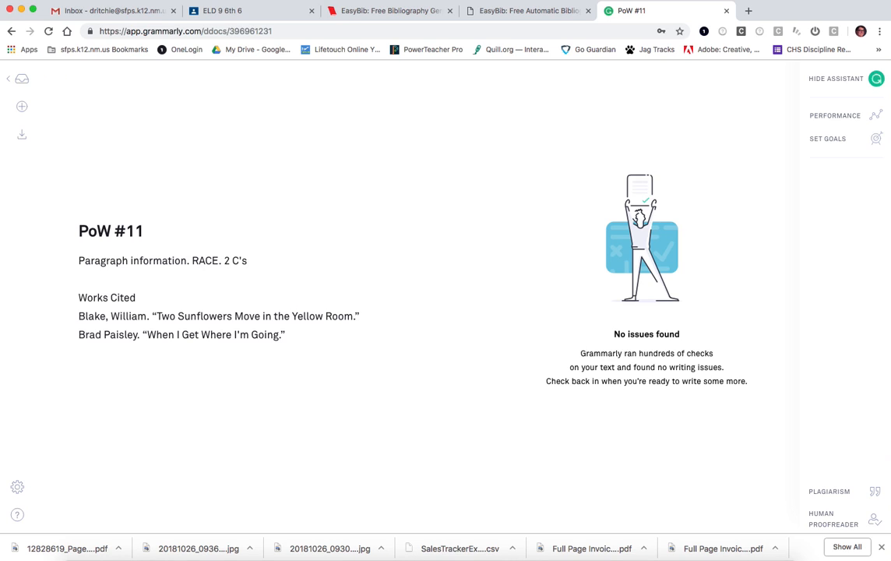
{"action": "type", "text": "in-text or embedded."}
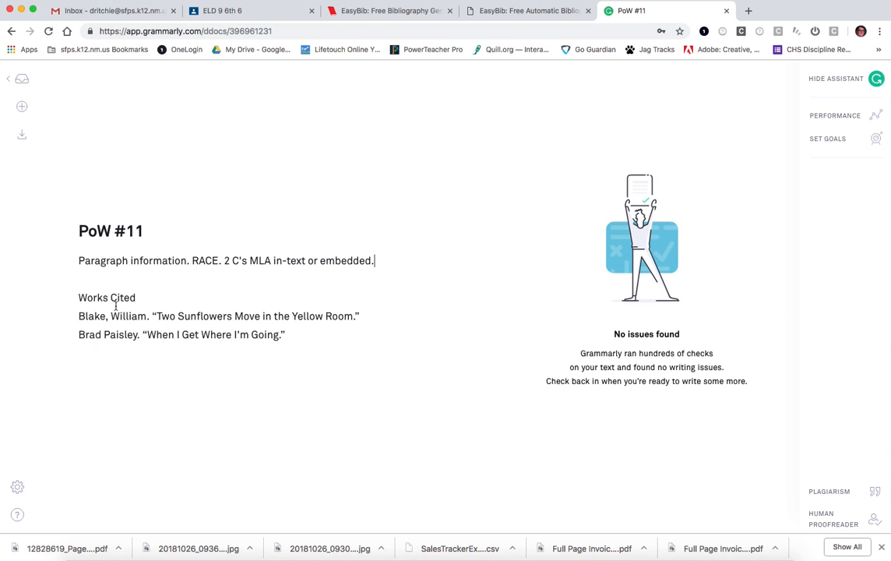
{"action": "left_click_drag", "start_coordinate": [83, 320], "coordinate": [368, 324]}
{"action": "left_click", "coordinate": [278, 335]}
{"action": "left_click", "coordinate": [76, 334]}
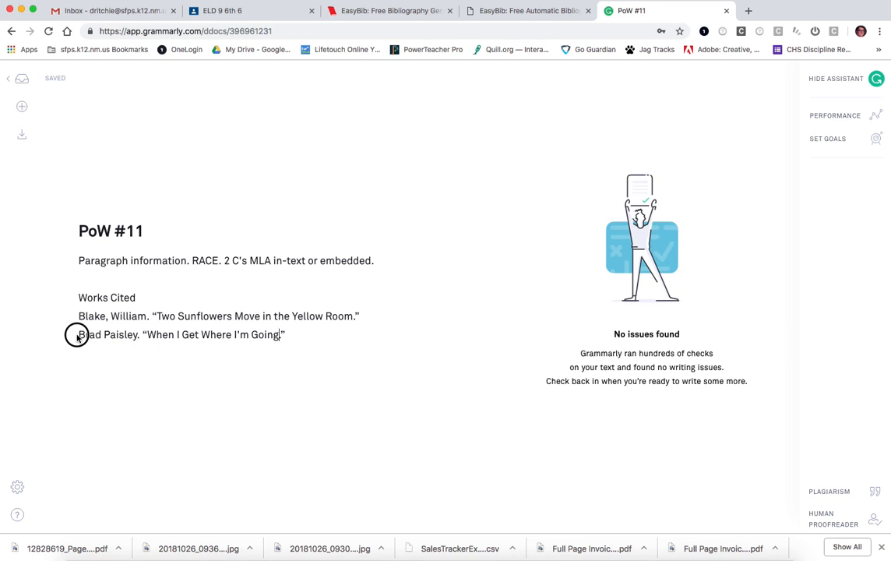
{"action": "left_click_drag", "start_coordinate": [79, 334], "coordinate": [287, 334]}
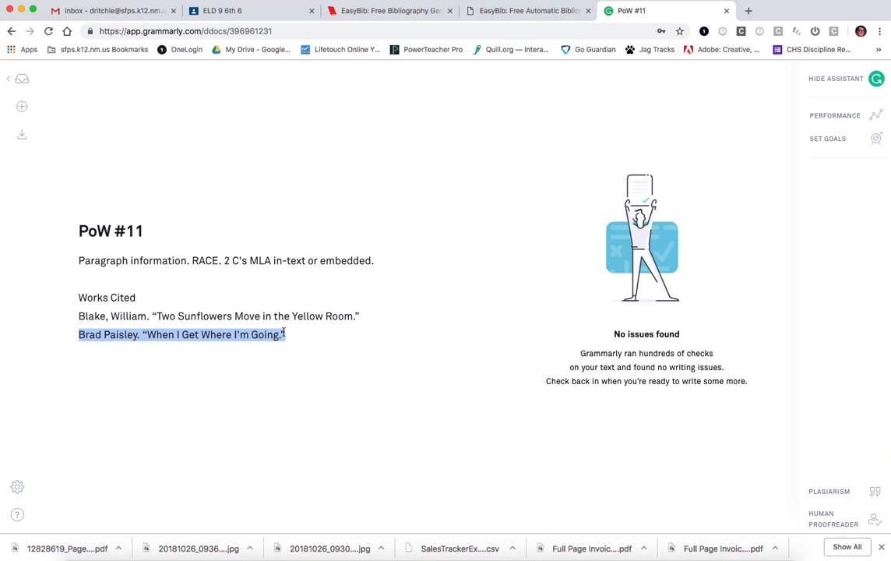
{"action": "left_click", "coordinate": [286, 334]}
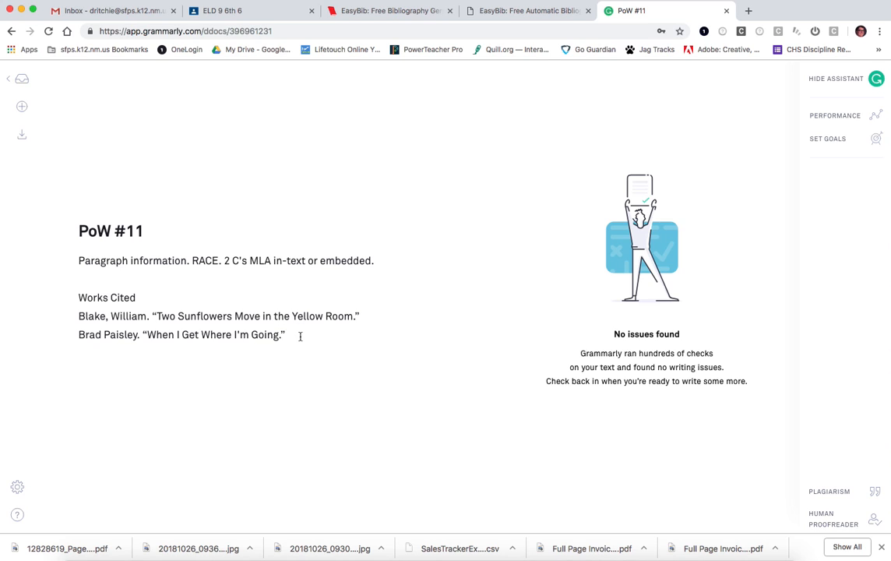
Step: Copy the whole document body and paste it into the class comment of the PoW #11 assignment in Google Classroom's ELD 4 7th class
{"action": "key", "text": "super+a"}
{"action": "key", "text": "super+c"}
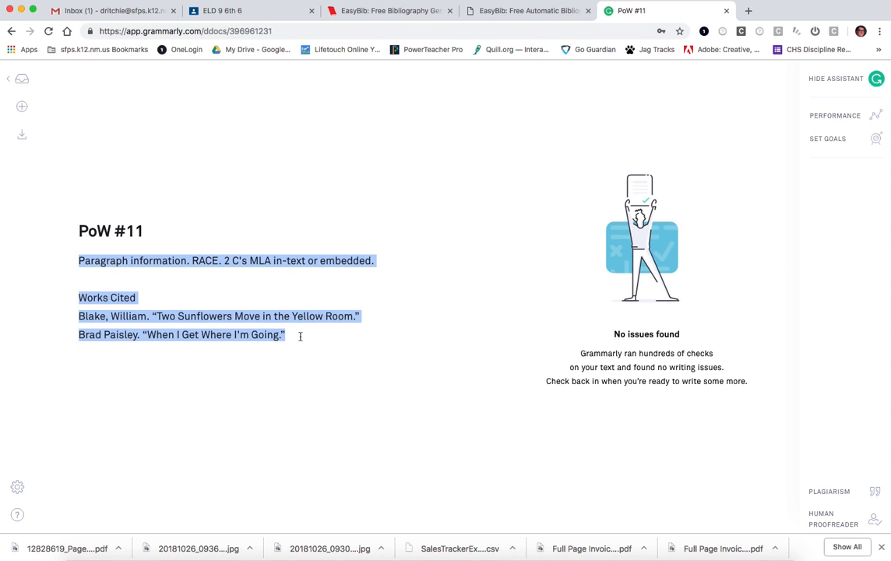
{"action": "left_click", "coordinate": [238, 11]}
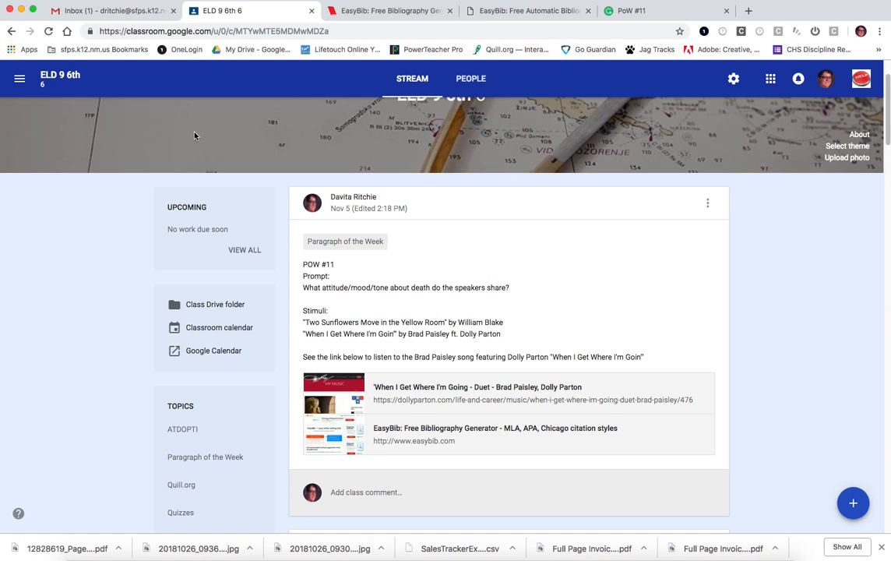
{"action": "left_click", "coordinate": [23, 79]}
{"action": "left_click", "coordinate": [84, 396]}
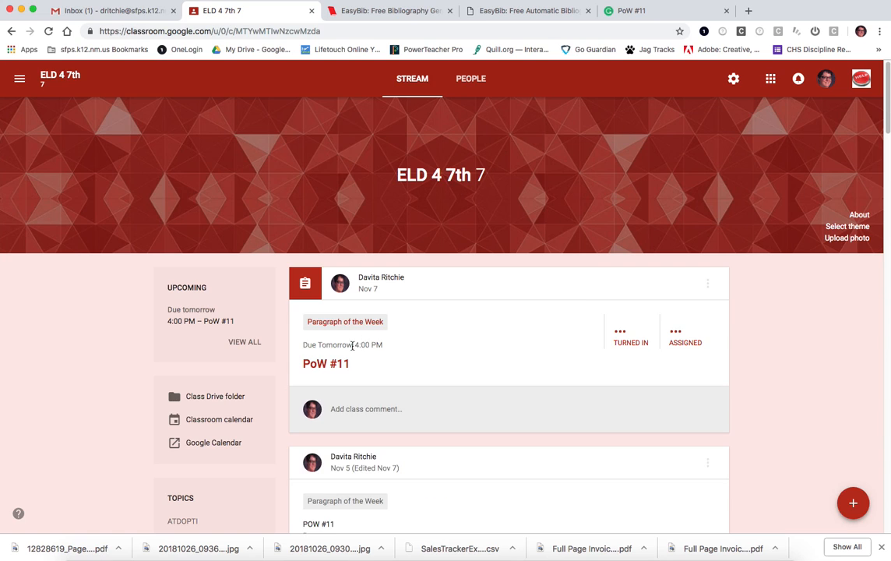
{"action": "left_click", "coordinate": [368, 410]}
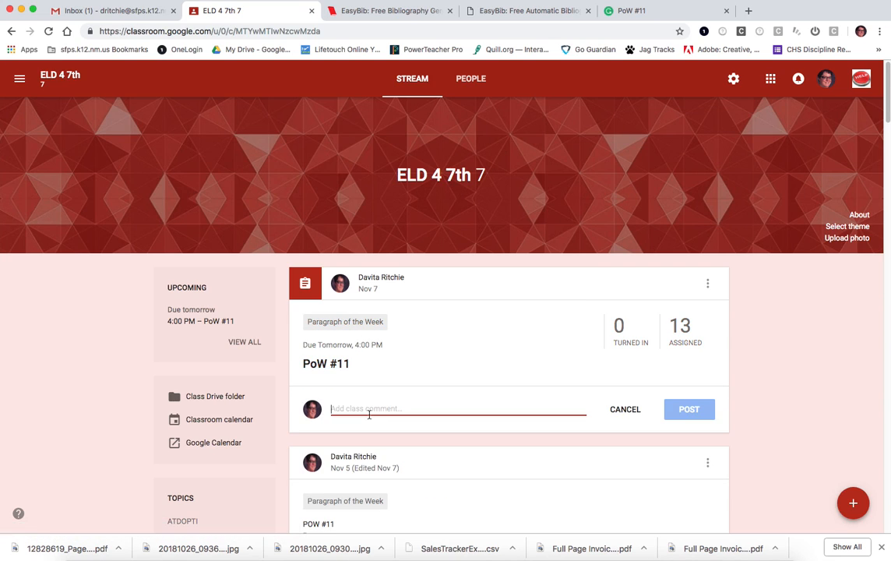
{"action": "key", "text": "super+v"}
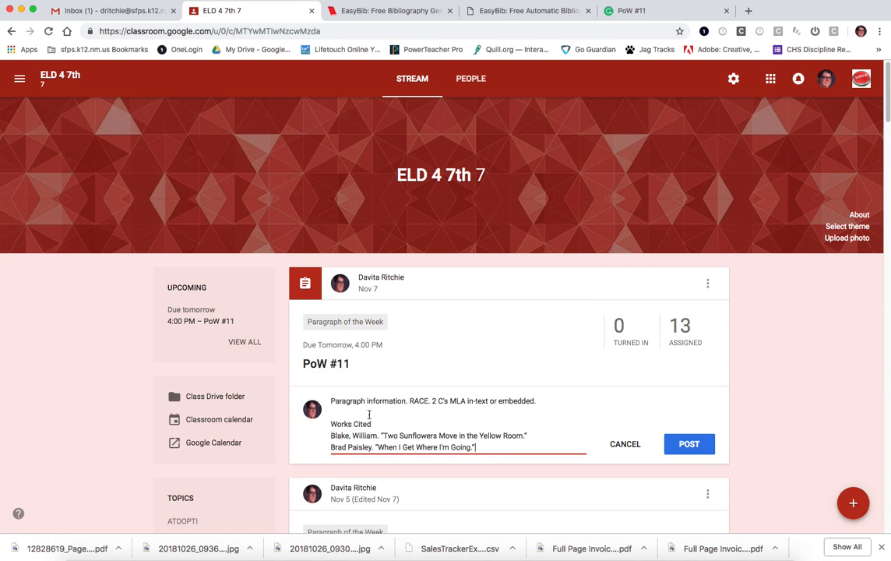